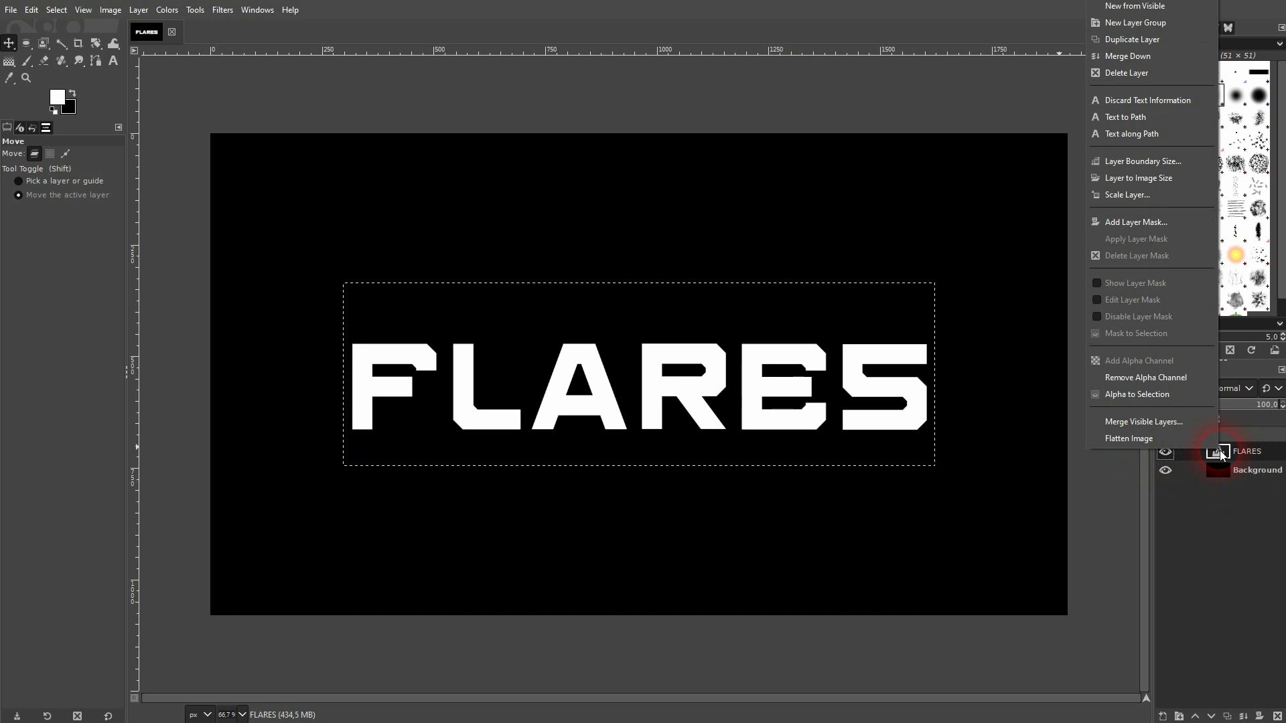
- Select the FLARES lettering from its alpha and fill it with a radial FG to BG (RGB) gradient, from its upper middle to about 972, 1038
click(1148, 397)
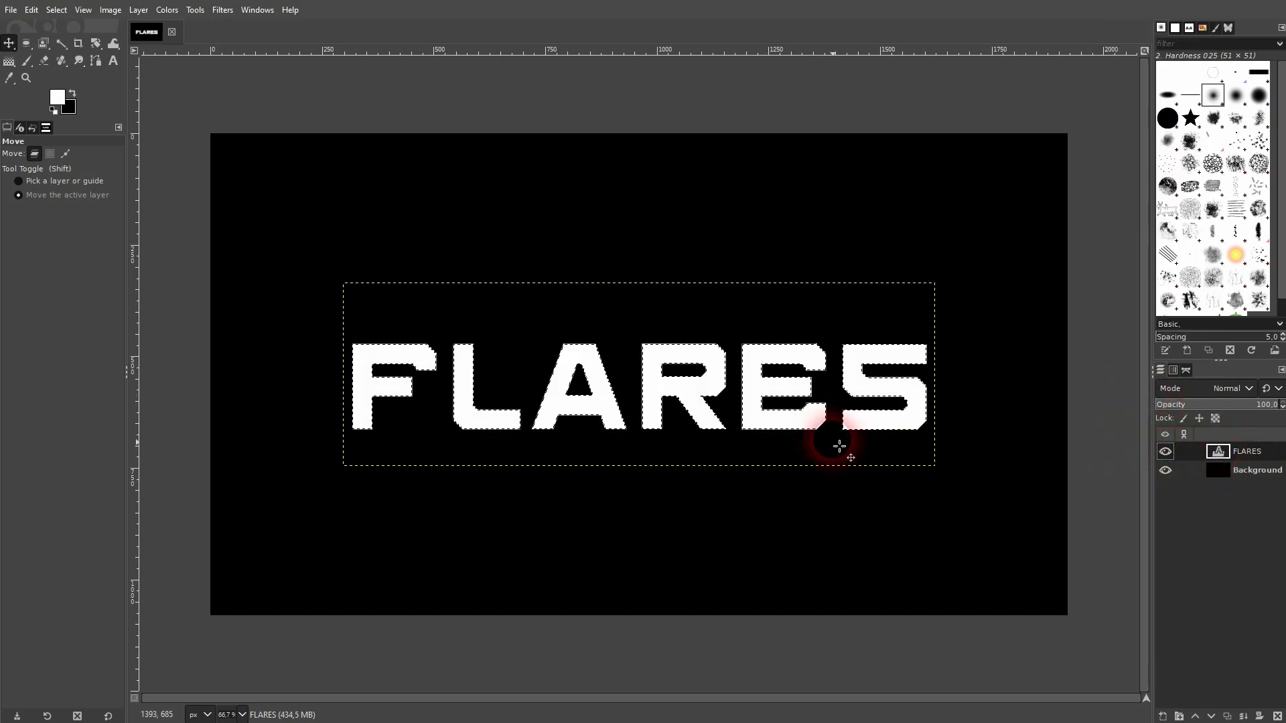
right_click(10, 61)
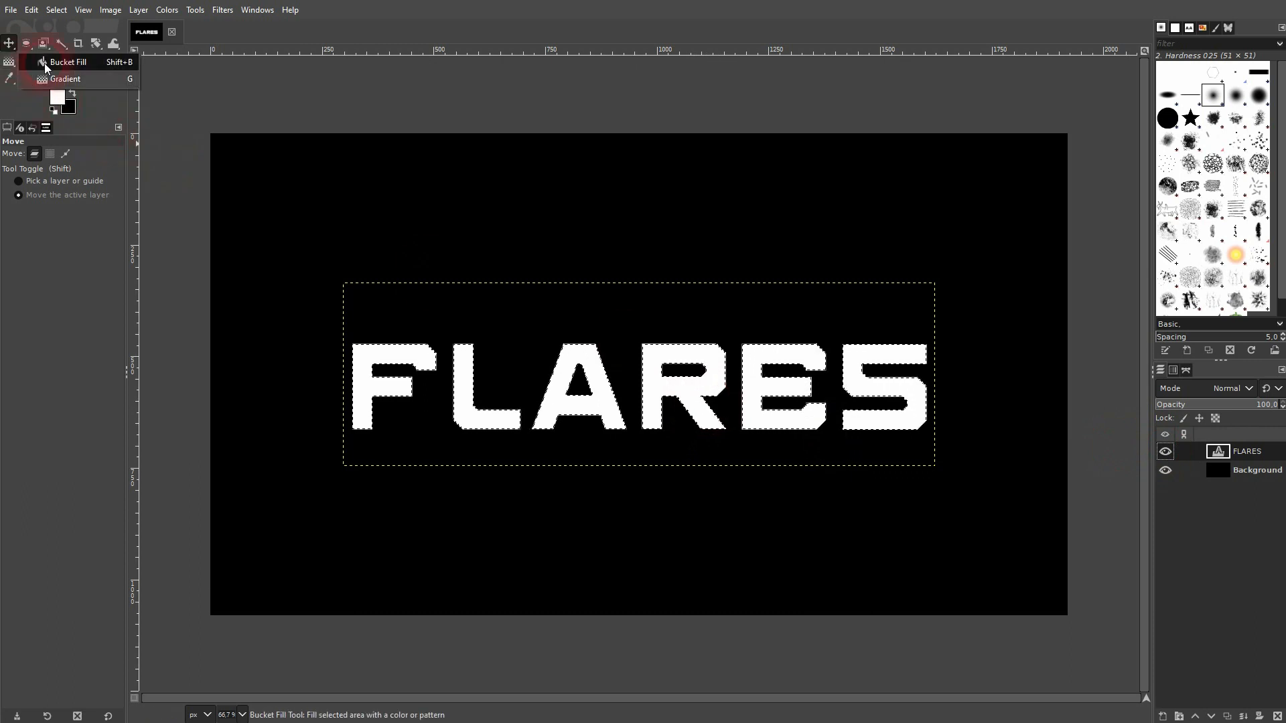
click(65, 79)
click(14, 194)
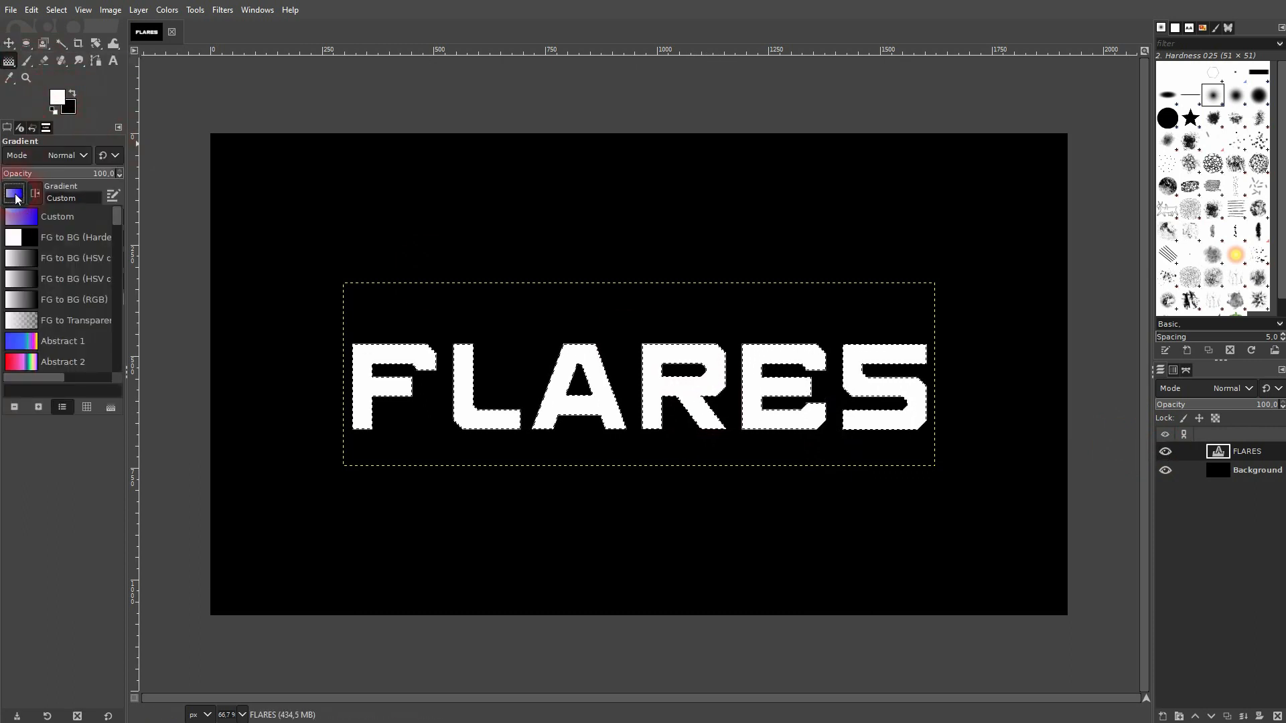
click(16, 302)
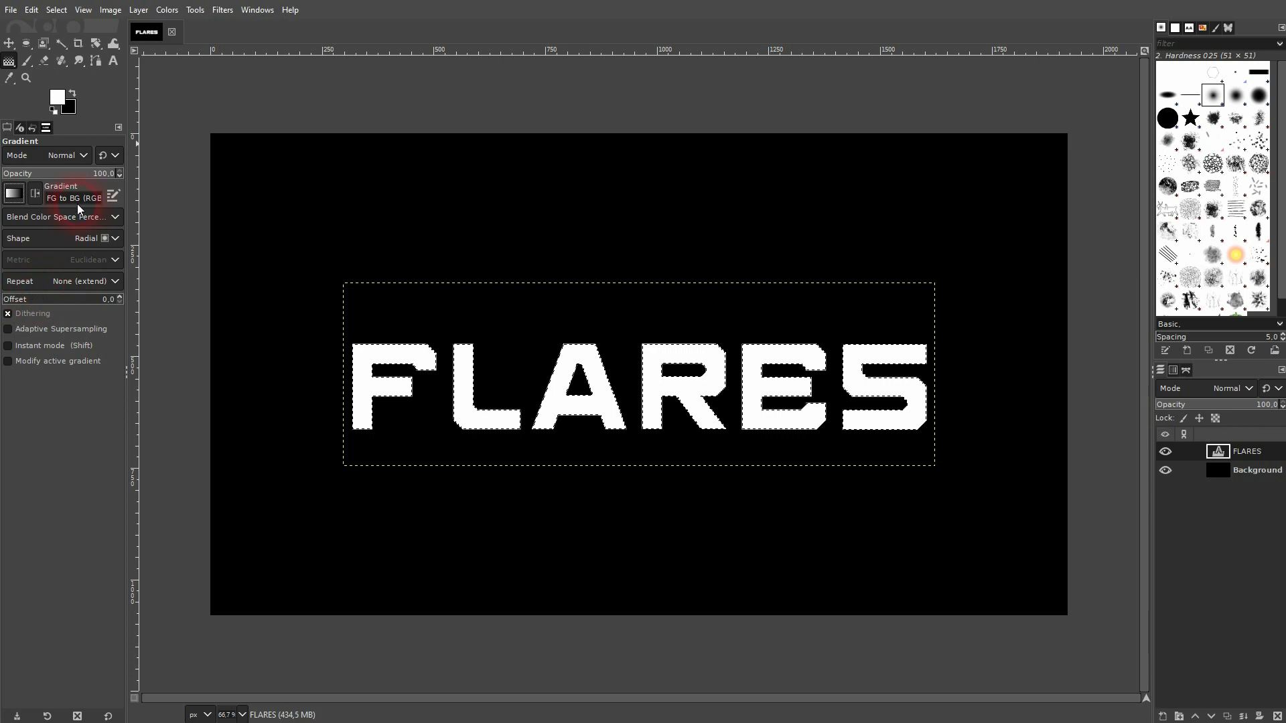
click(87, 240)
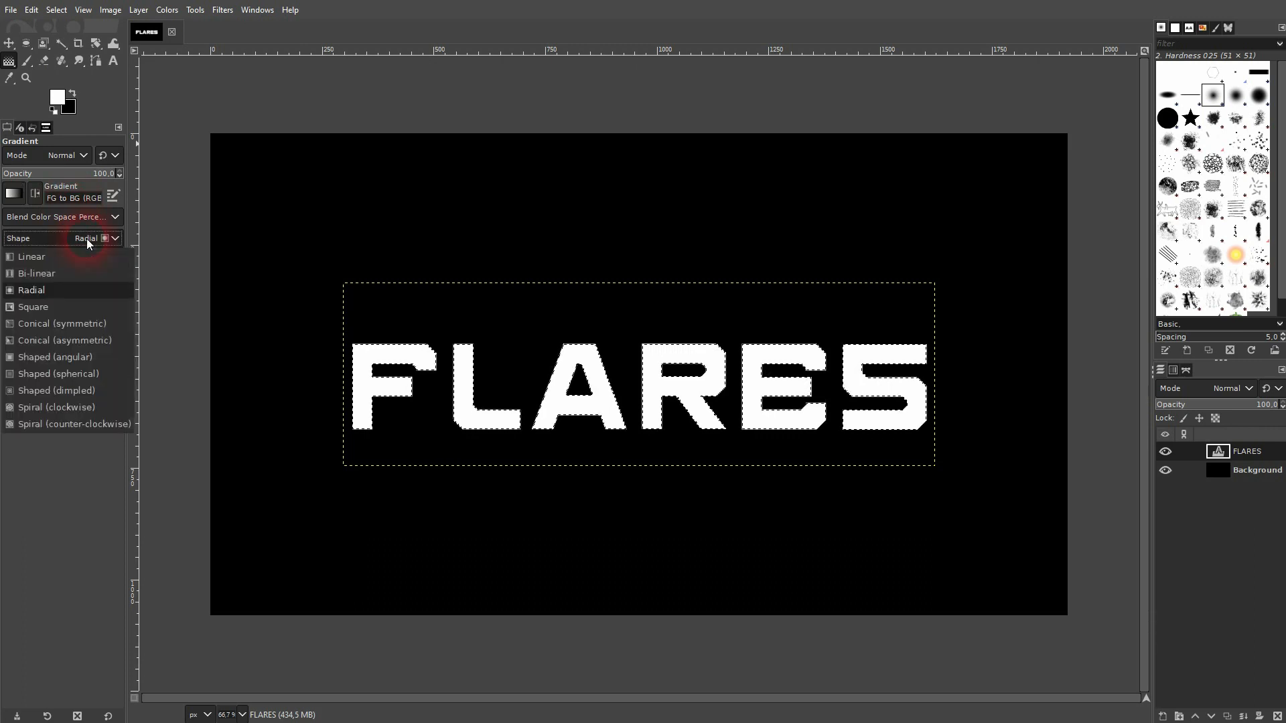
click(57, 290)
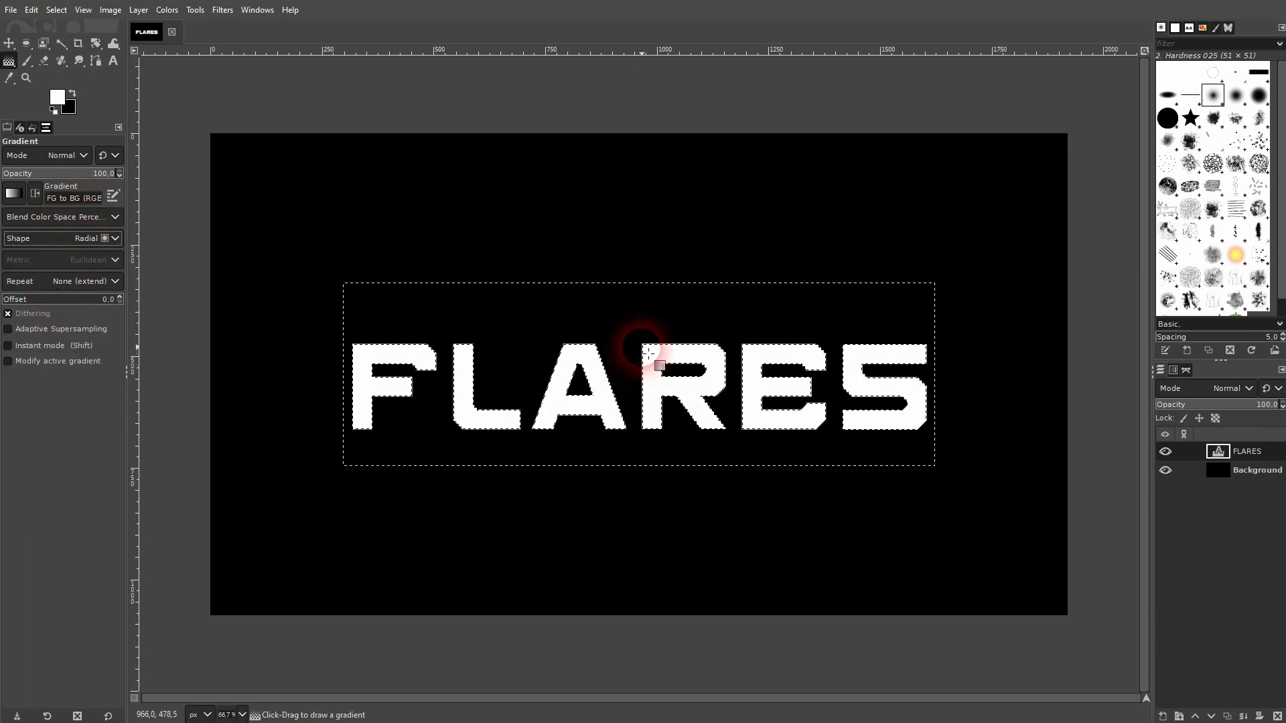
drag(648, 351, 651, 603)
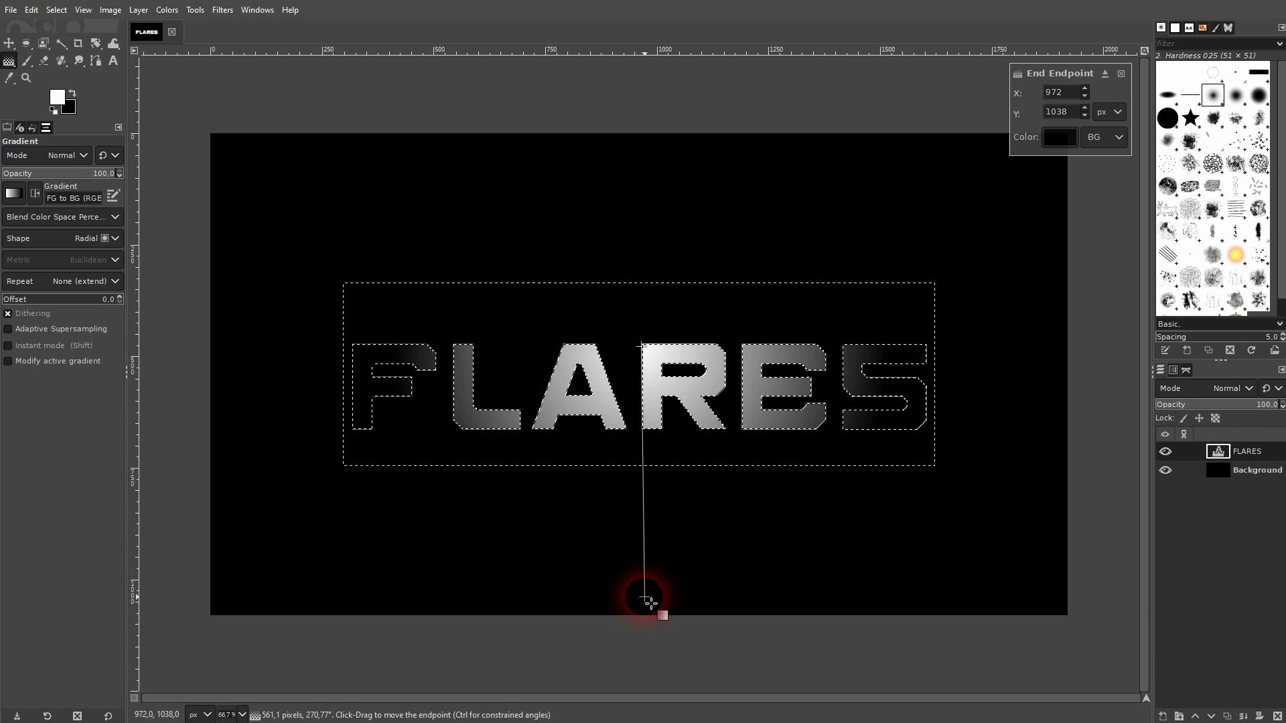
- Change the gradient's end endpoint color to teal
click(1056, 136)
click(1006, 108)
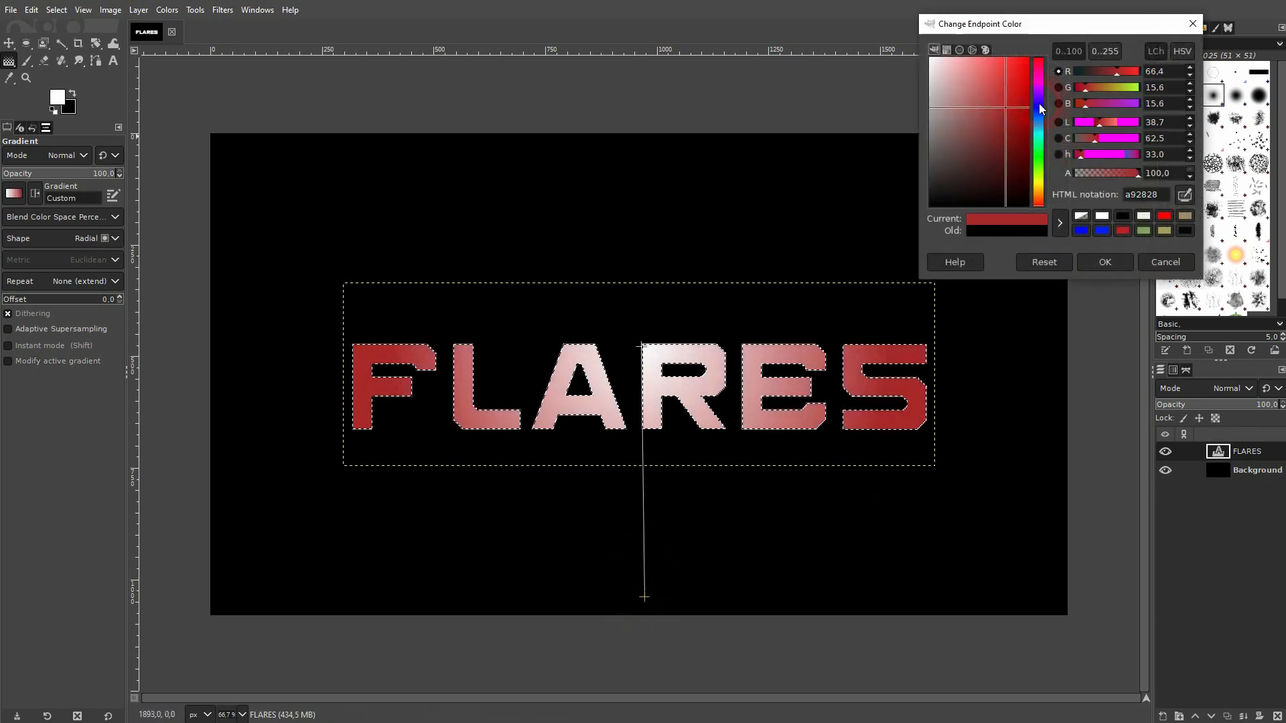
click(1039, 103)
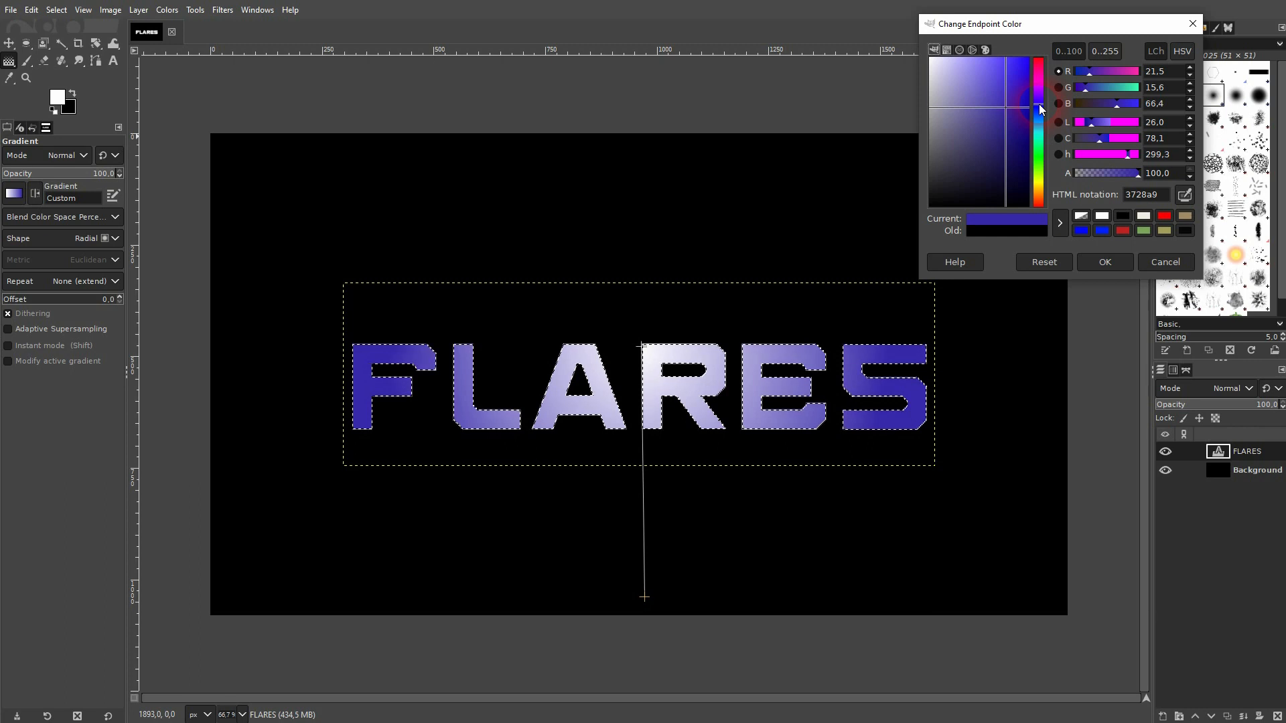
click(1040, 132)
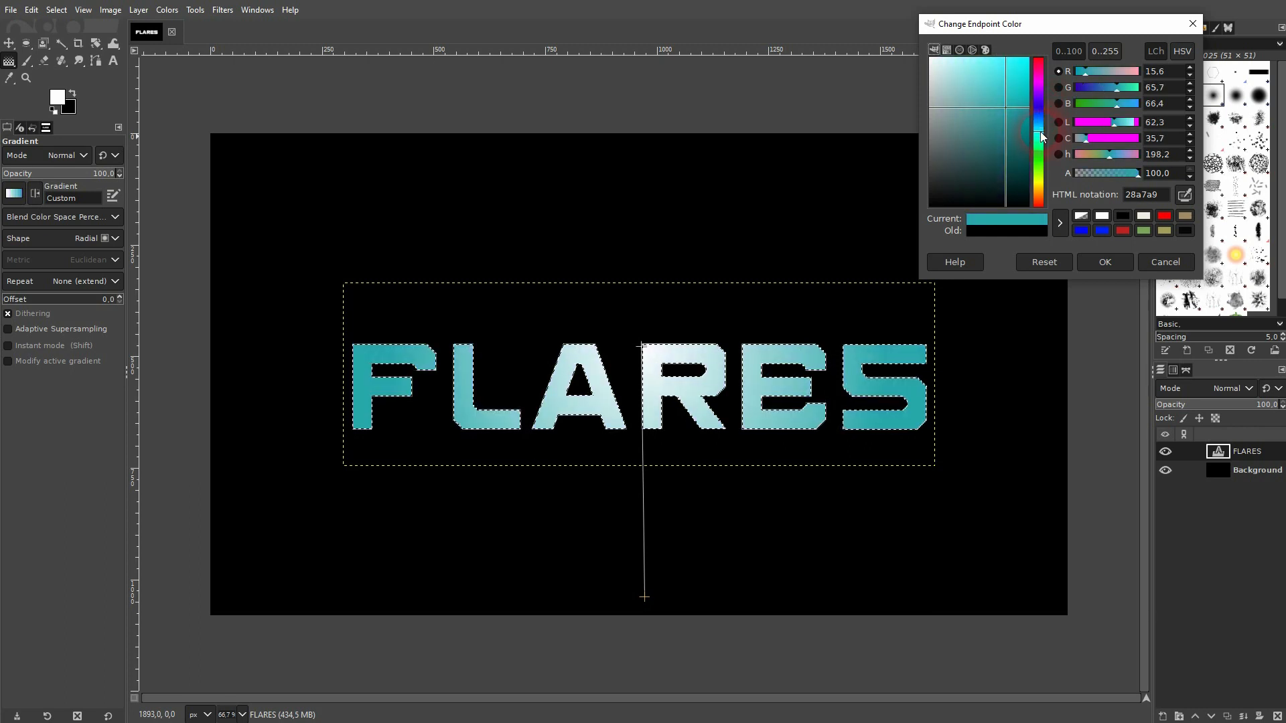
drag(1002, 107, 1013, 117)
click(1105, 260)
- Change the gradient's start endpoint color to light blue, a9d2da
click(643, 345)
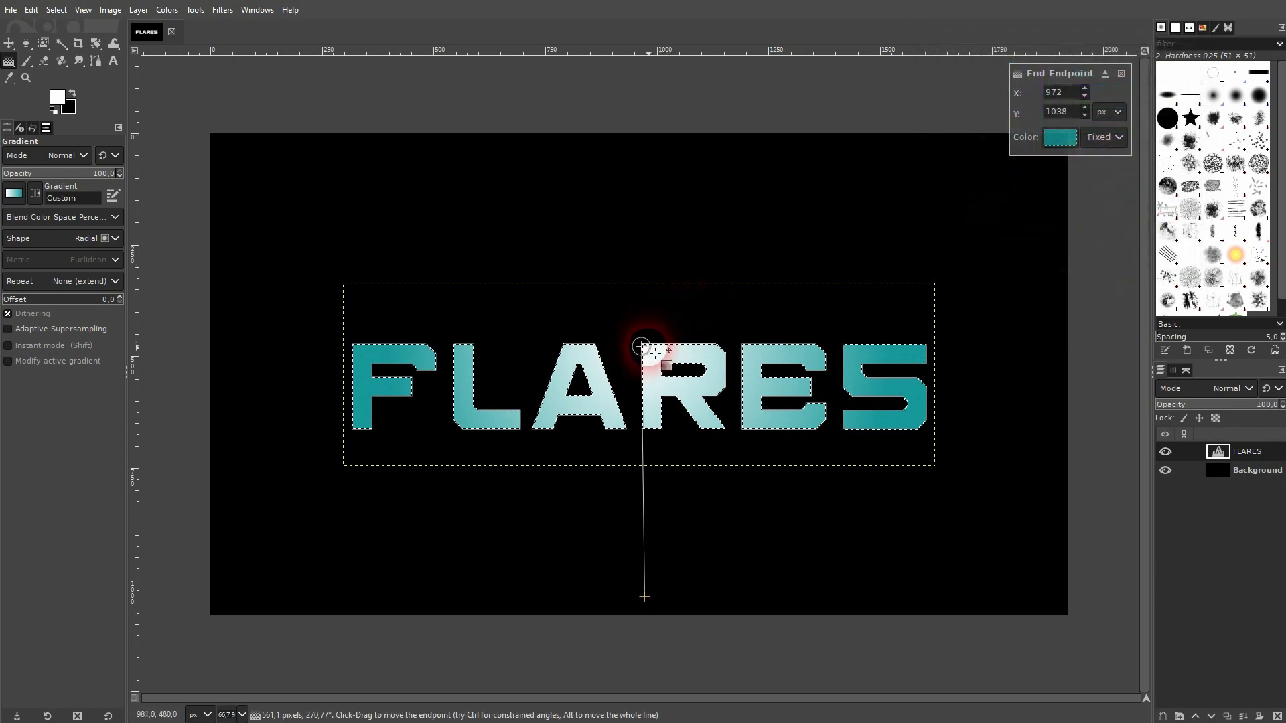
click(1067, 140)
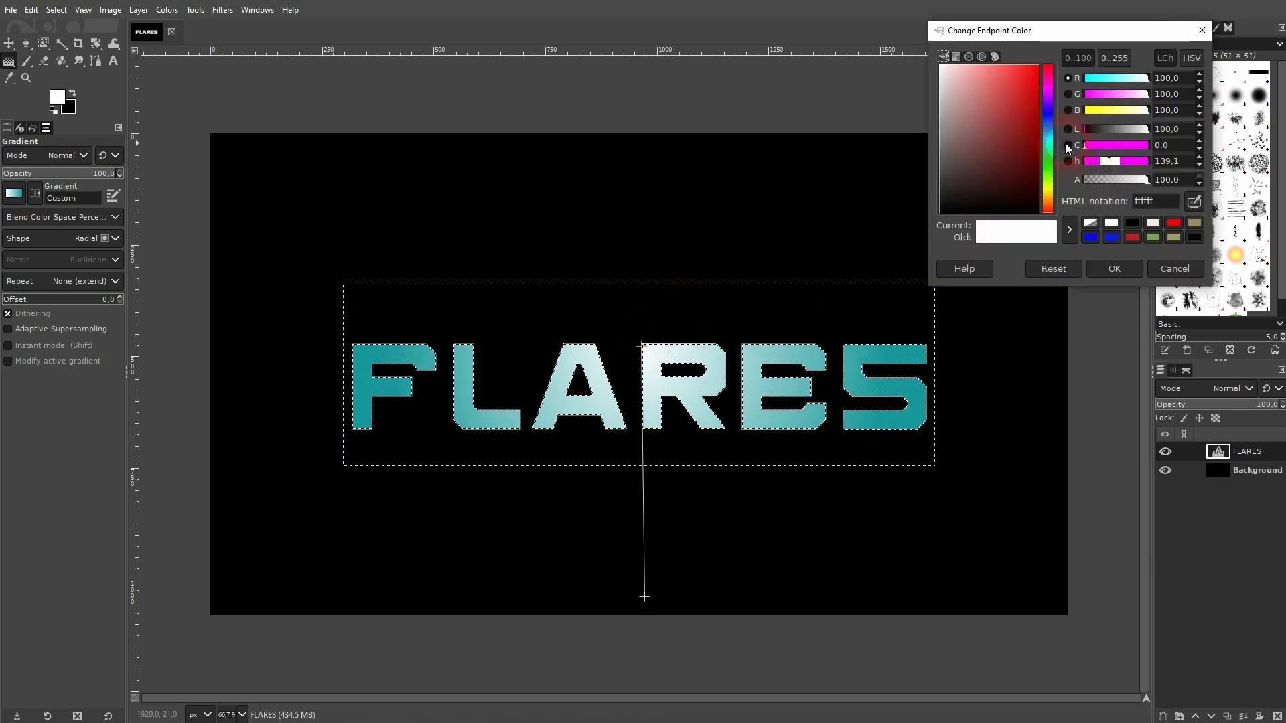
click(1045, 136)
drag(955, 79, 962, 86)
click(1046, 118)
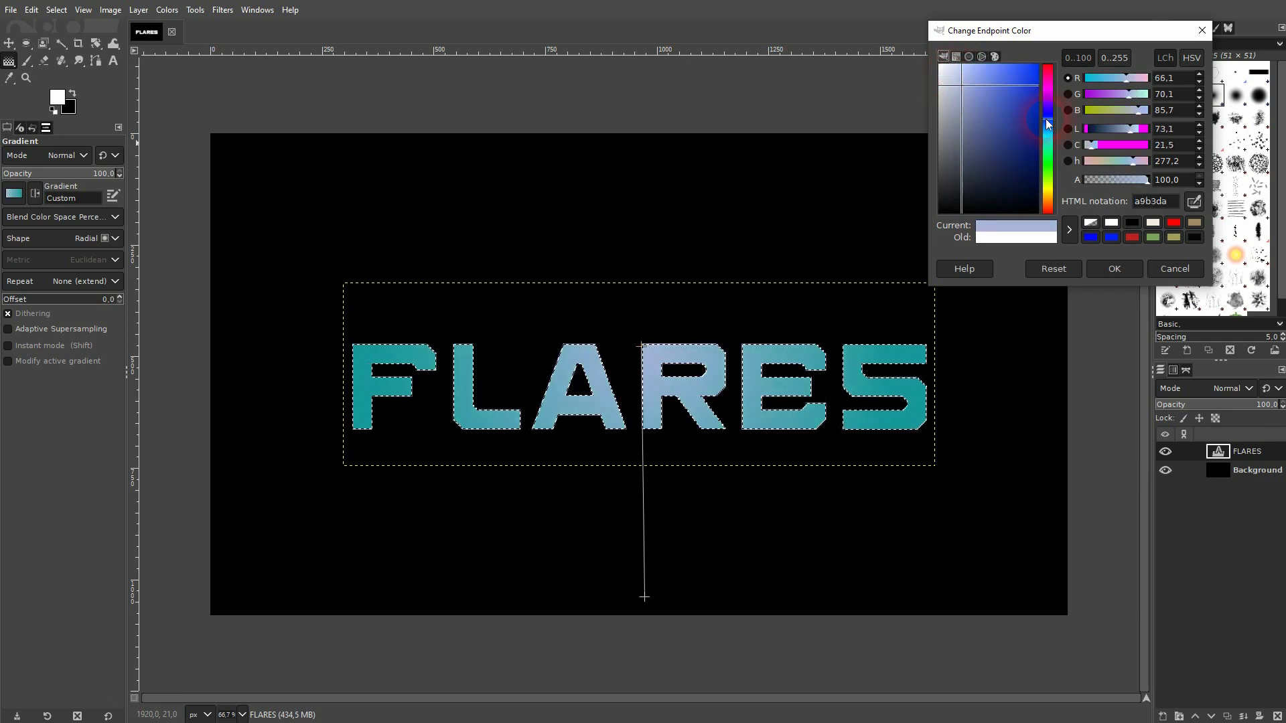
drag(1047, 118, 1048, 134)
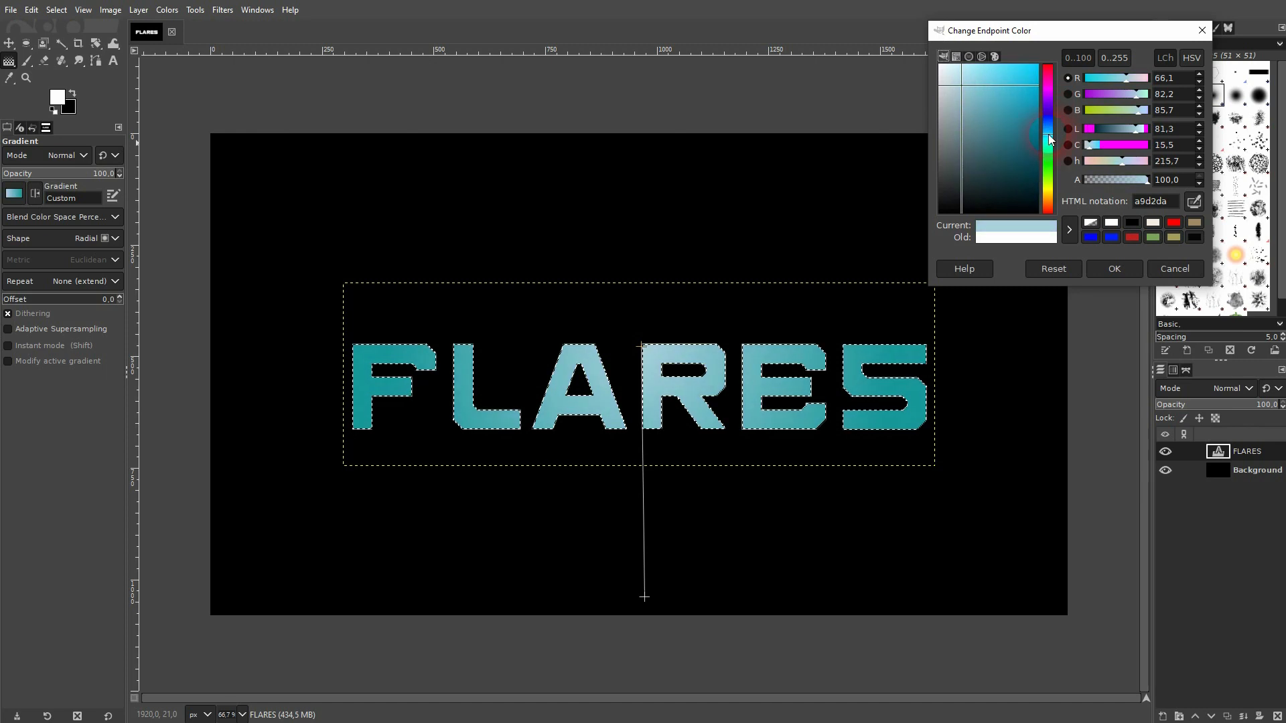
click(1112, 268)
- Commit the gradient on the lettering and clear the selection
key(m)
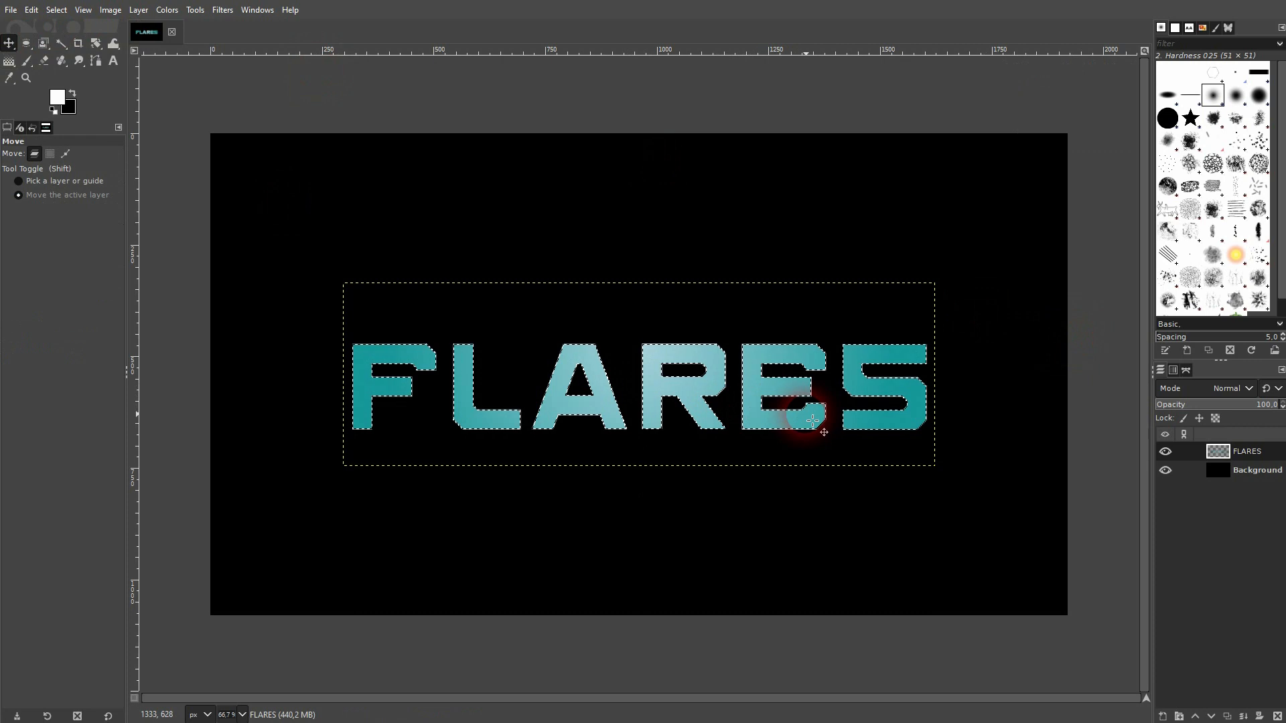
click(57, 9)
click(70, 45)
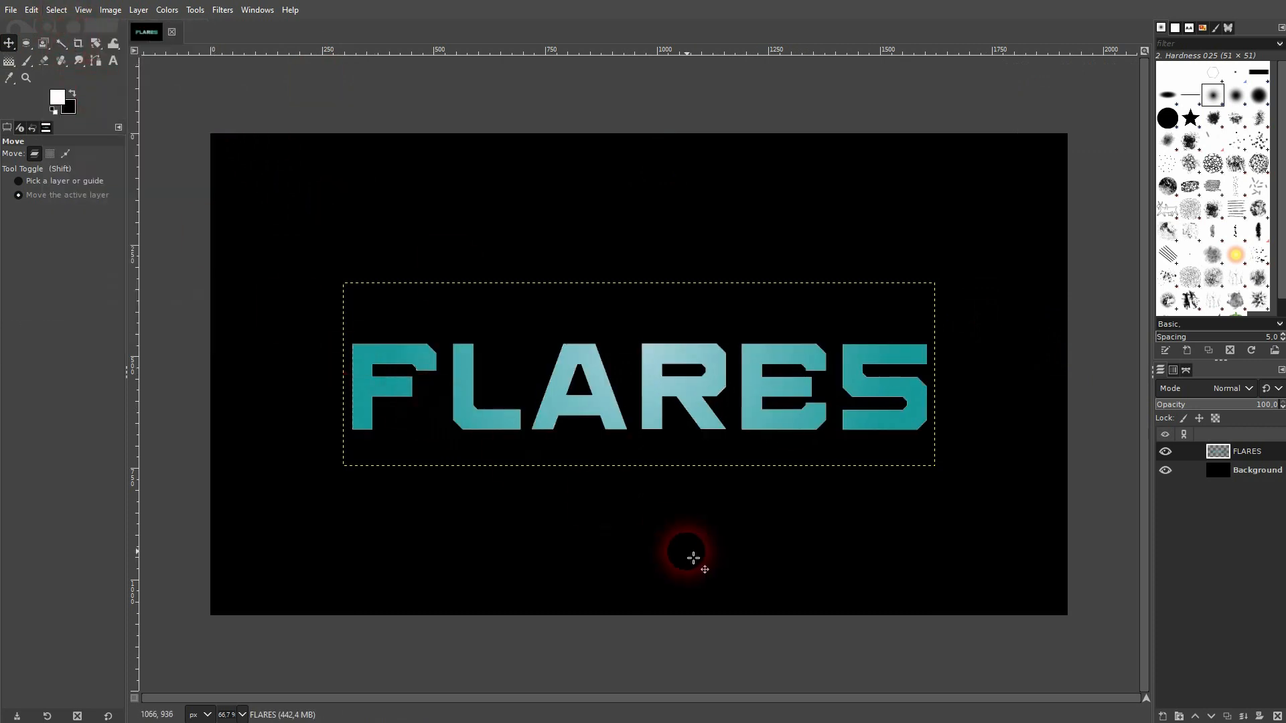
- Create a new 1920 × 1080 px layer named Flare, filled with transparency
click(1162, 716)
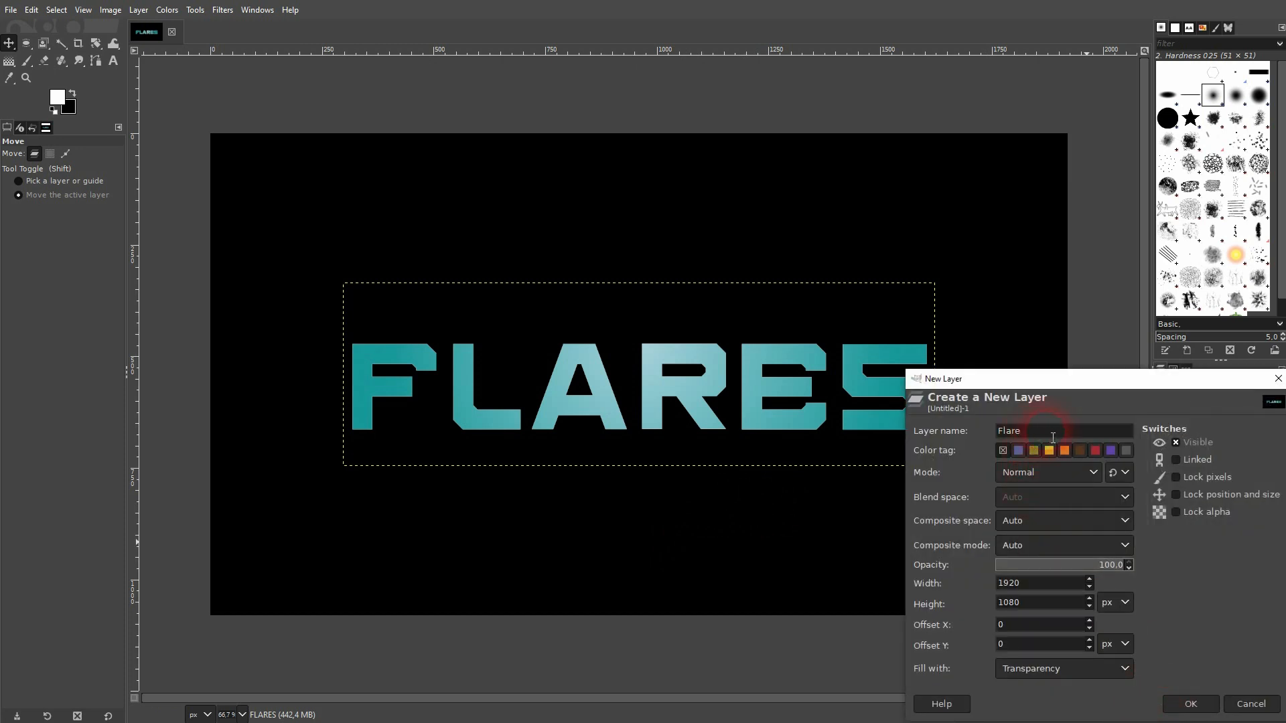
click(1063, 675)
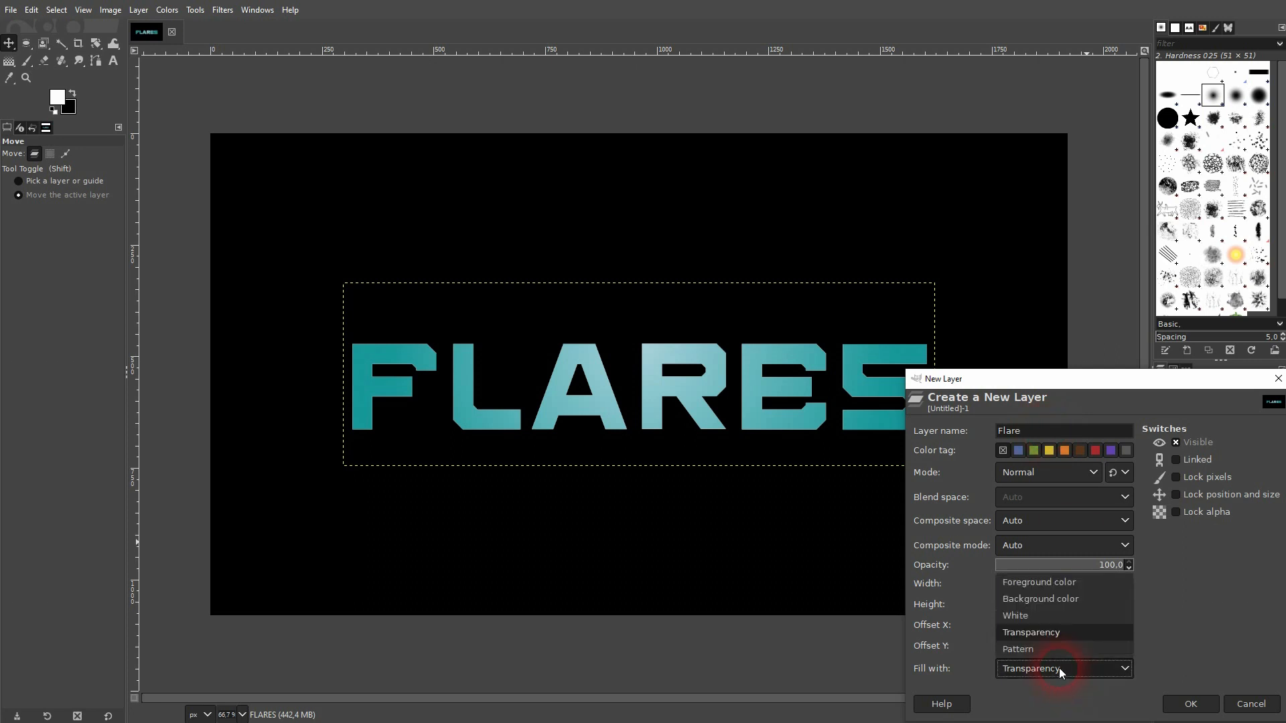
click(1055, 637)
click(1190, 704)
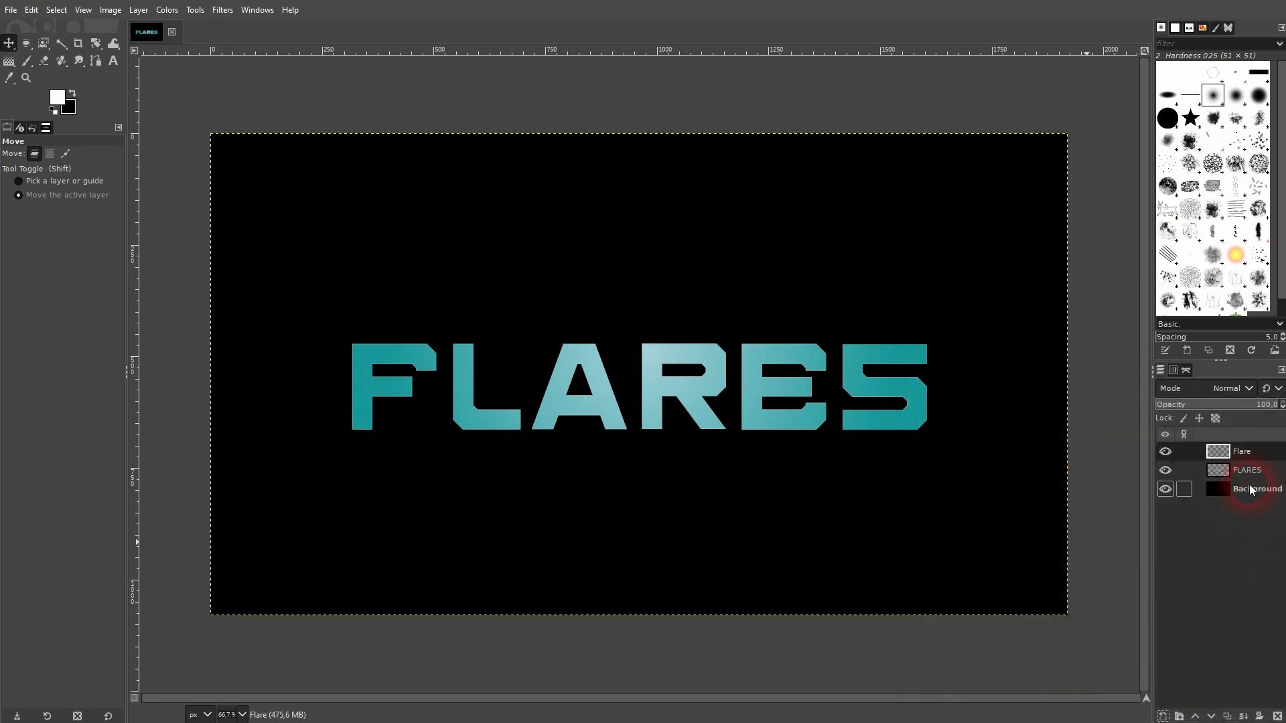
- Rename the FLARES layer to Text
double_click(1244, 472)
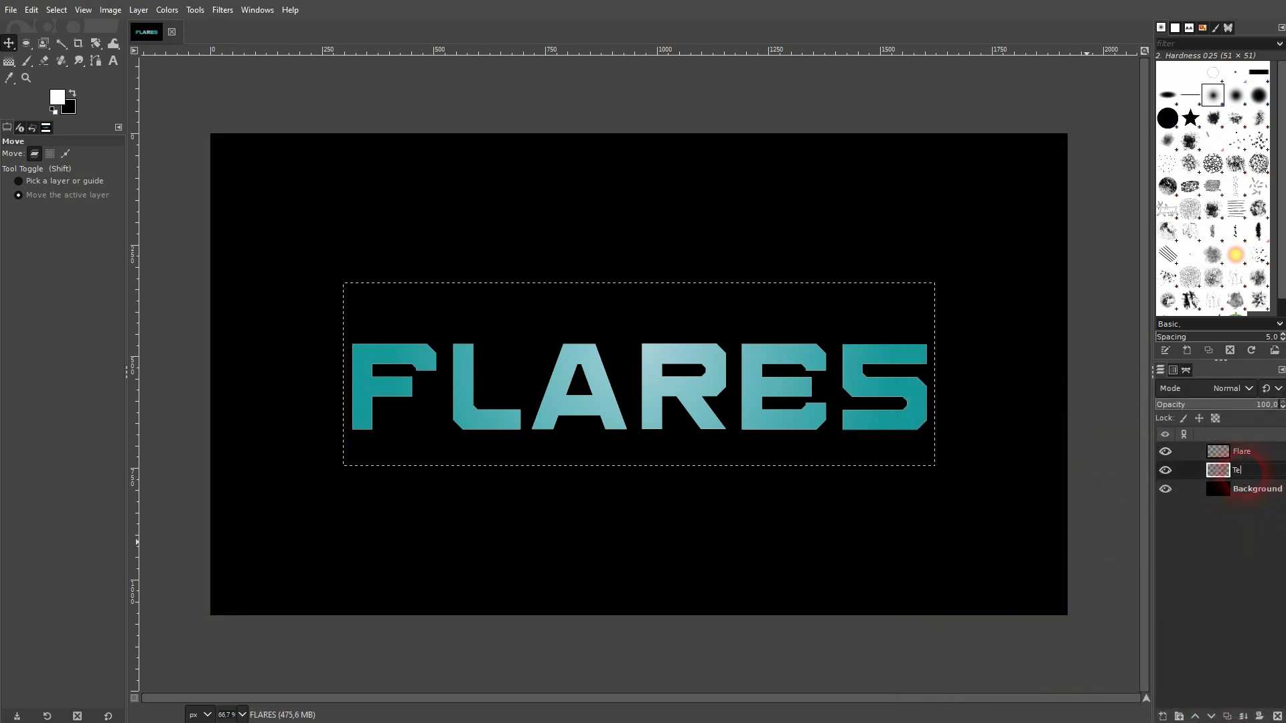
text(Text)
key(Return)
- Paint a soft white glow at the center of the Flare layer using the 2. Hardness 025 brush at size 334
click(1243, 454)
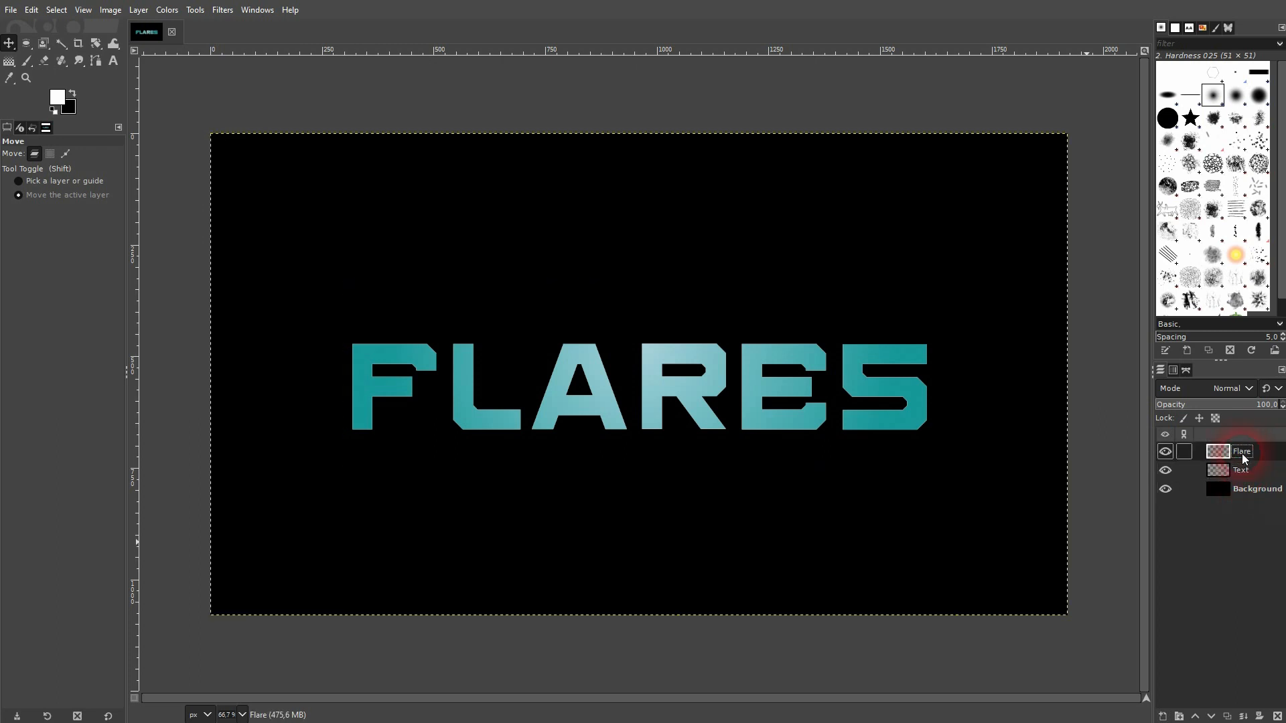
click(26, 62)
click(14, 195)
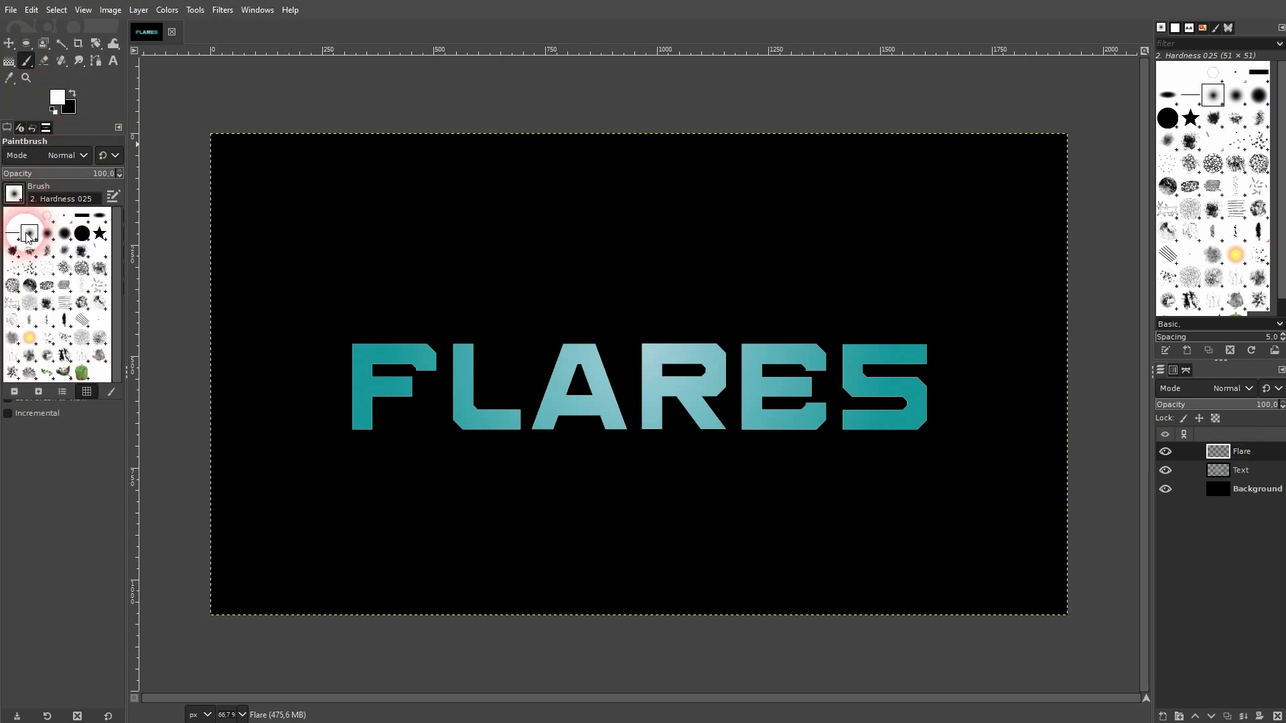
click(73, 95)
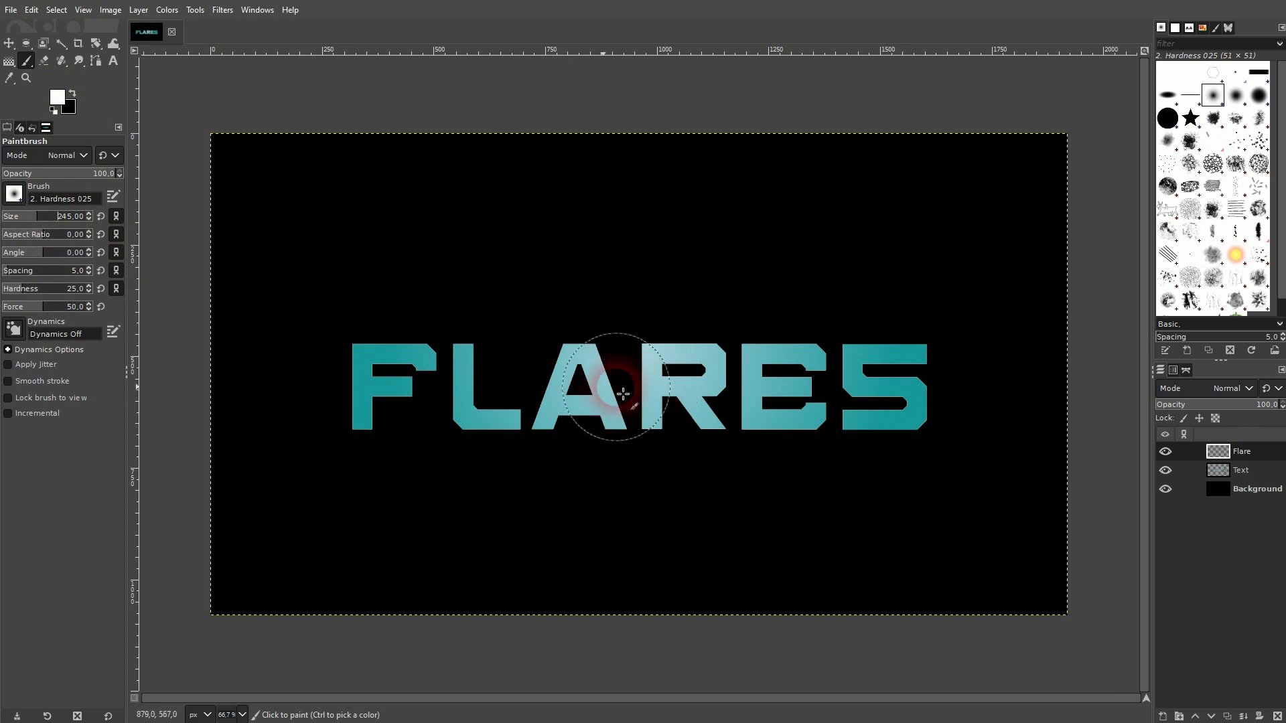
click(48, 217)
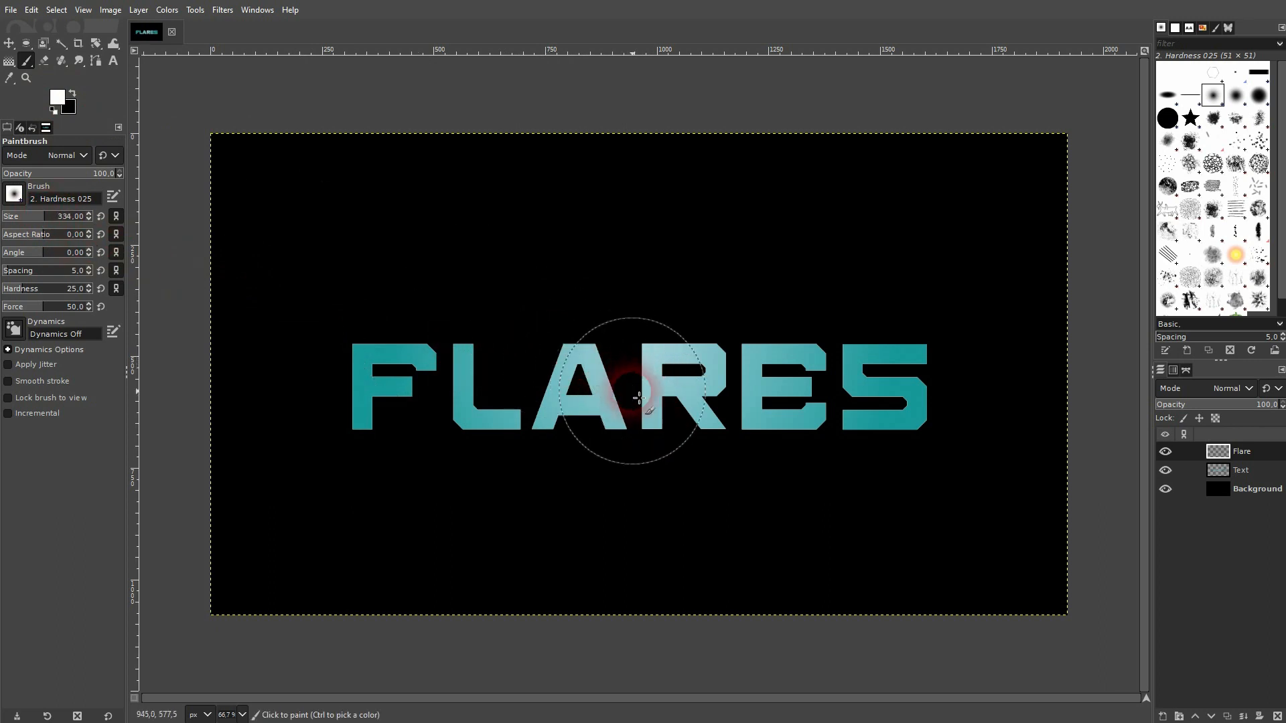
click(641, 393)
click(636, 389)
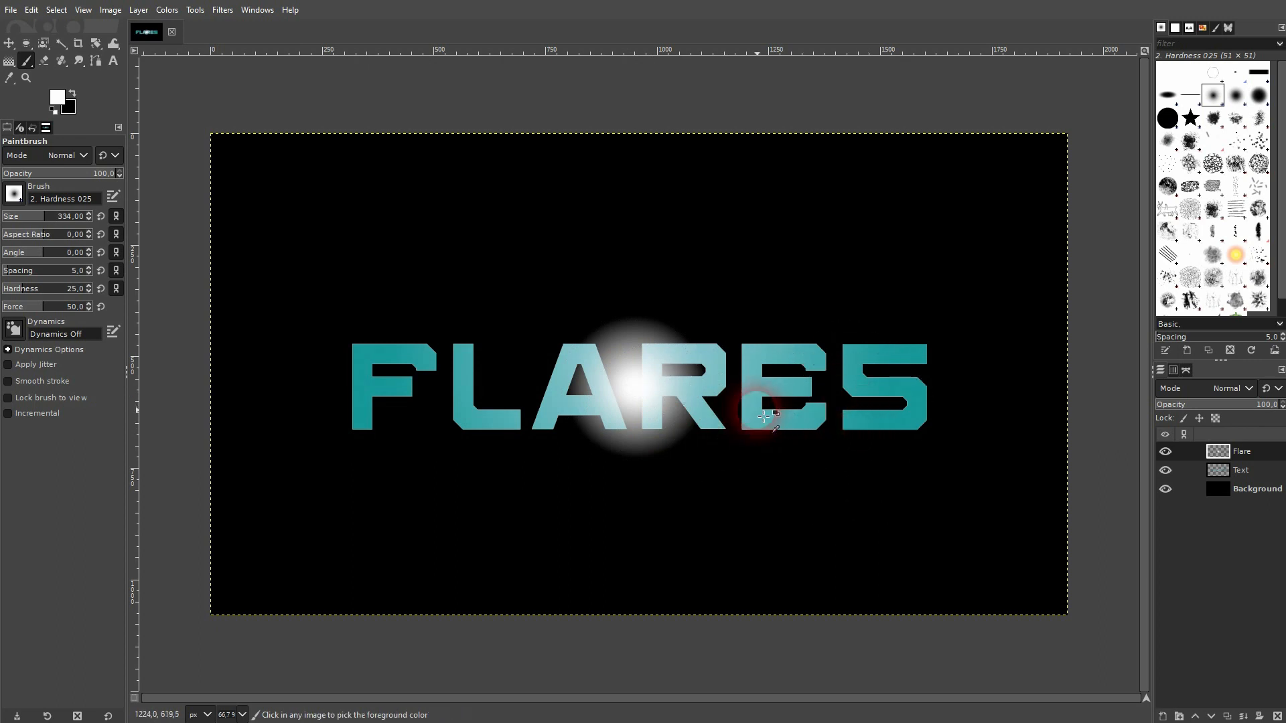
click(641, 392)
click(641, 392)
click(641, 392)
click(642, 392)
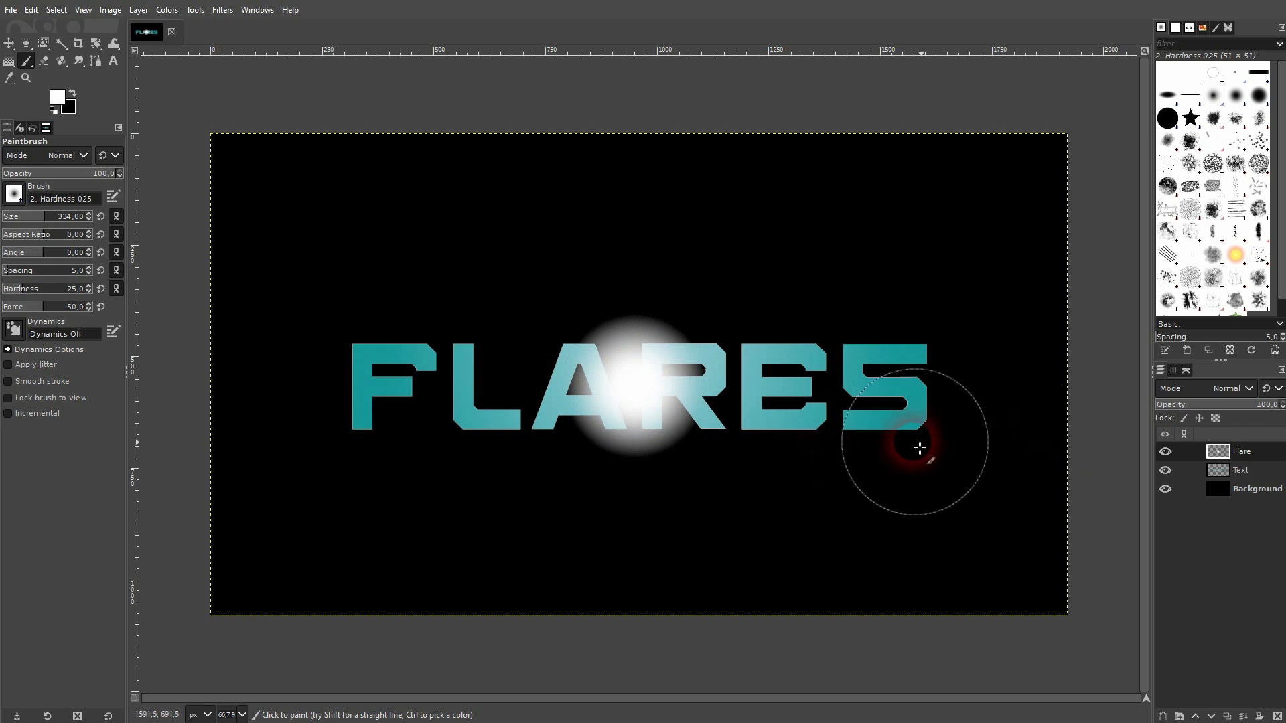
key(ctrl+z)
key(ctrl+z)
key(ctrl+z)
key(ctrl+z)
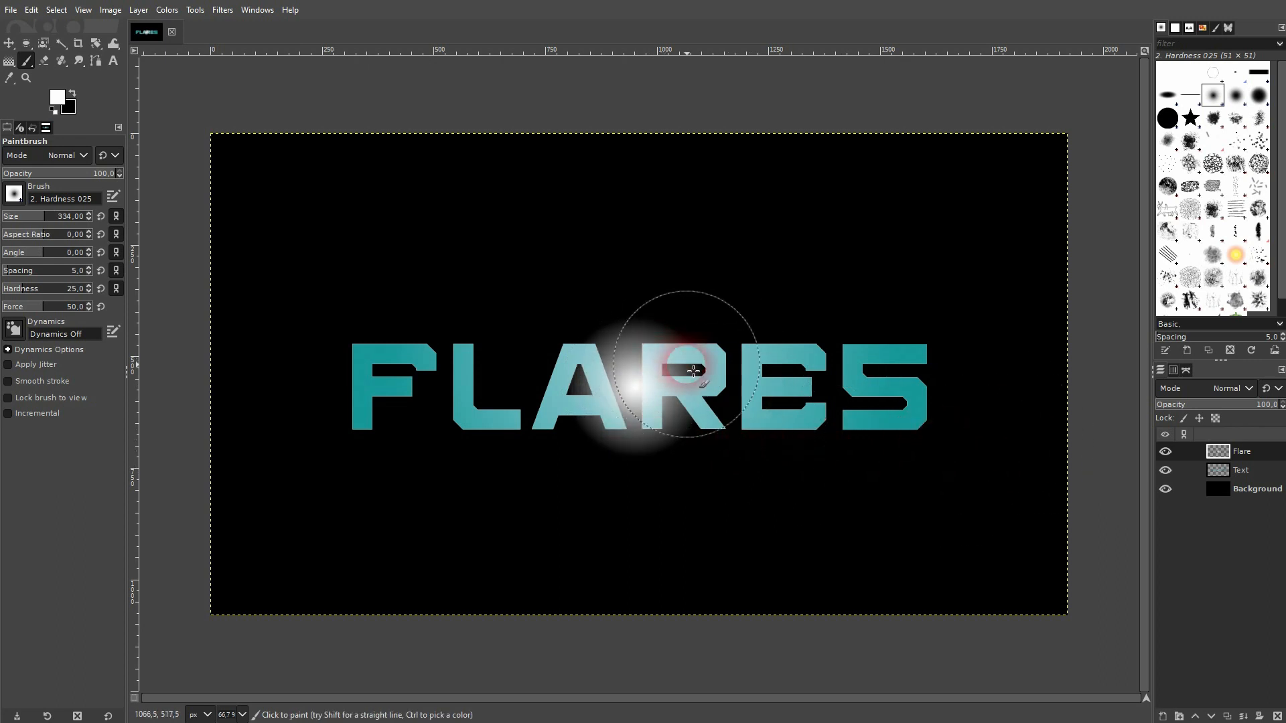
- Scale the Flare layer down vertically from its upper edge to 1920 × 59 px, flattening the glow into a thin horizontal streak
drag(94, 52, 134, 75)
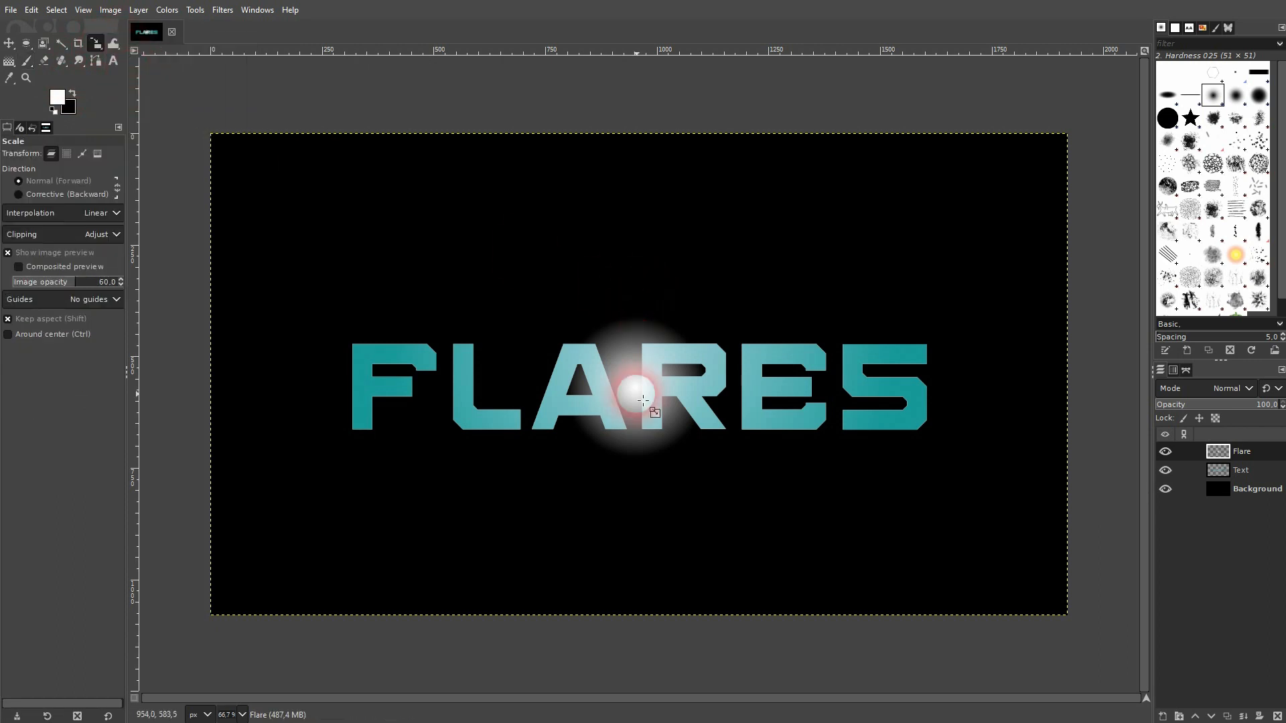
click(629, 383)
click(1266, 452)
drag(640, 133, 669, 600)
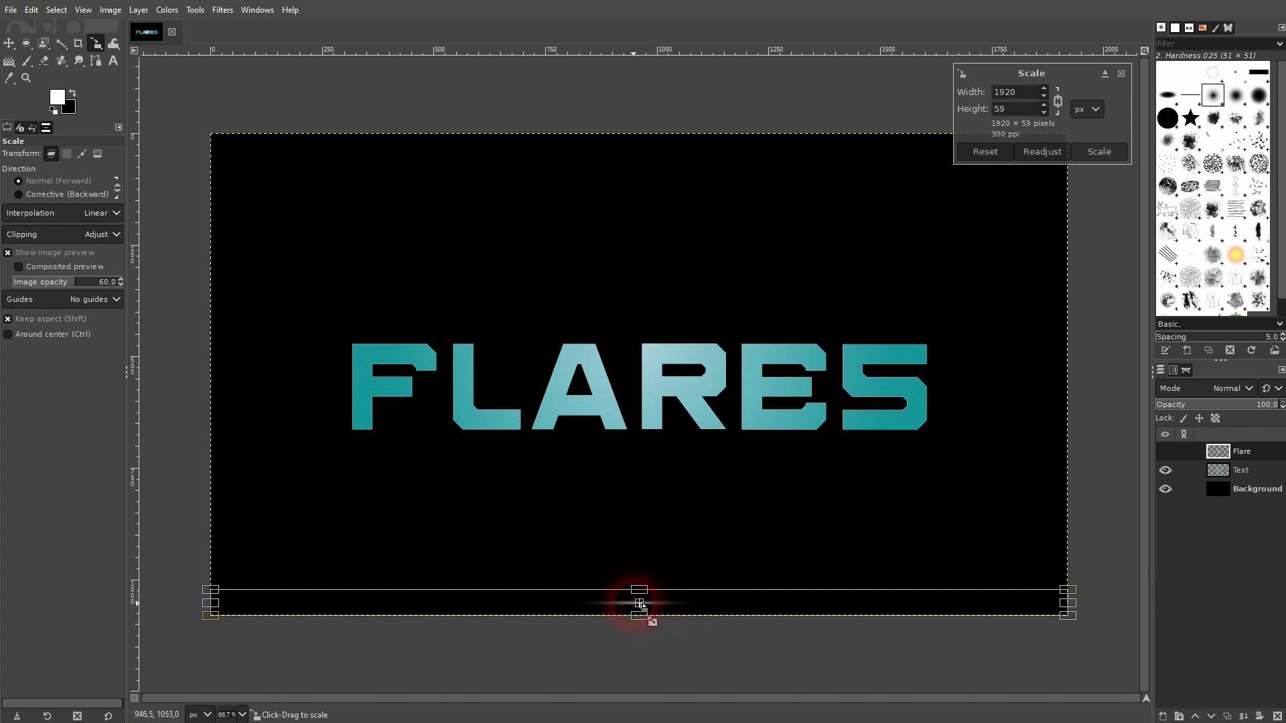
click(1099, 152)
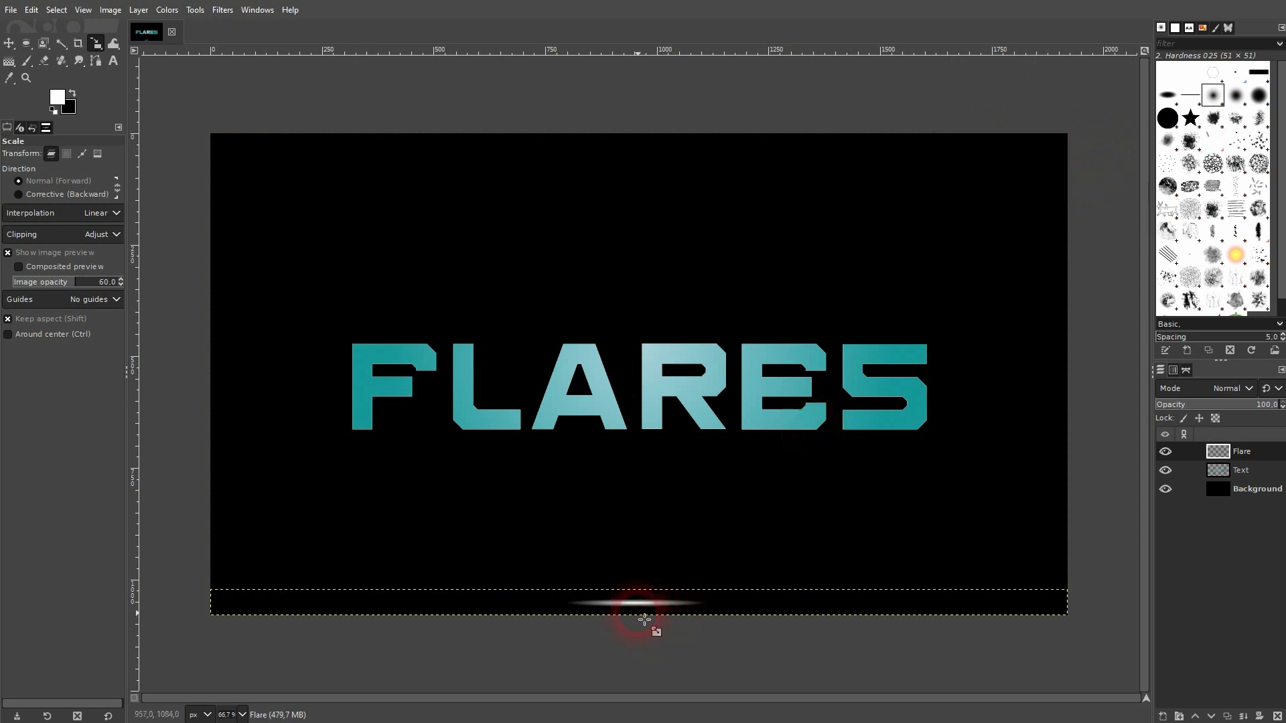
- Move the Flare streak up to the middle of the lettering, between the A and the R
click(9, 43)
drag(647, 611, 640, 379)
click(1162, 622)
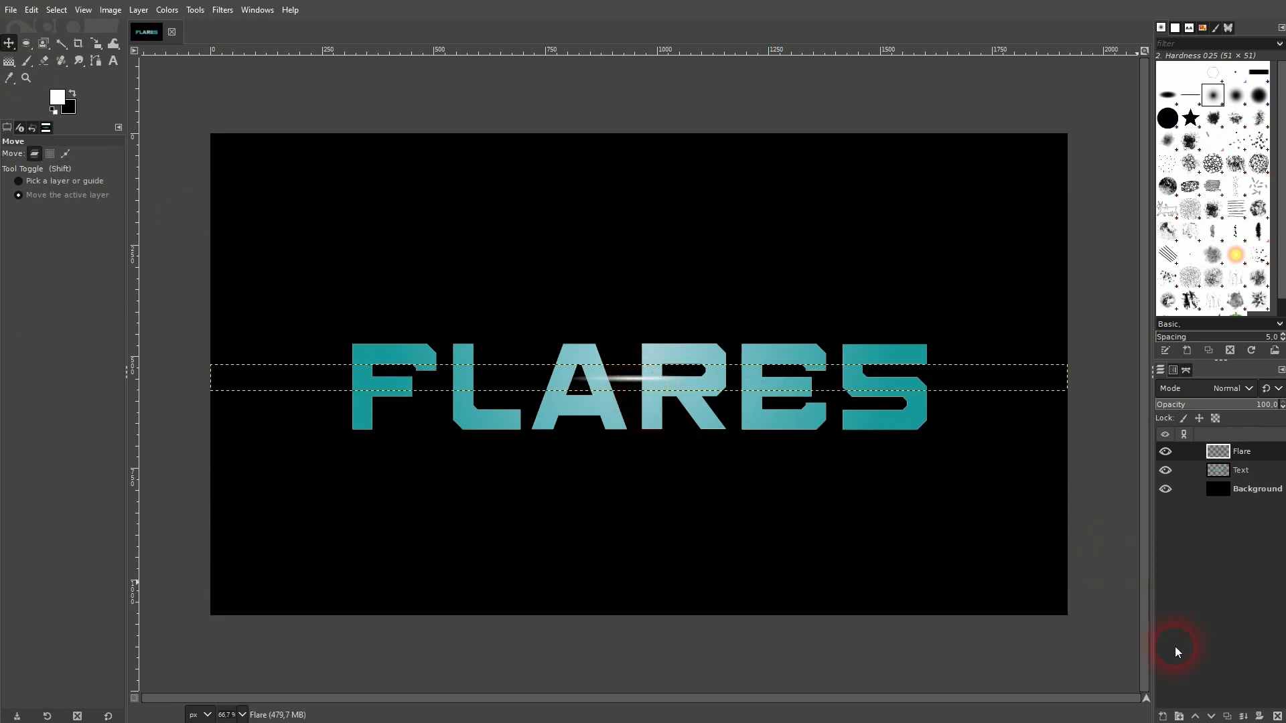
- Duplicate the Flare layer and rotate the copy 90° around its center to form a cross-shaped flare
click(1231, 716)
click(99, 44)
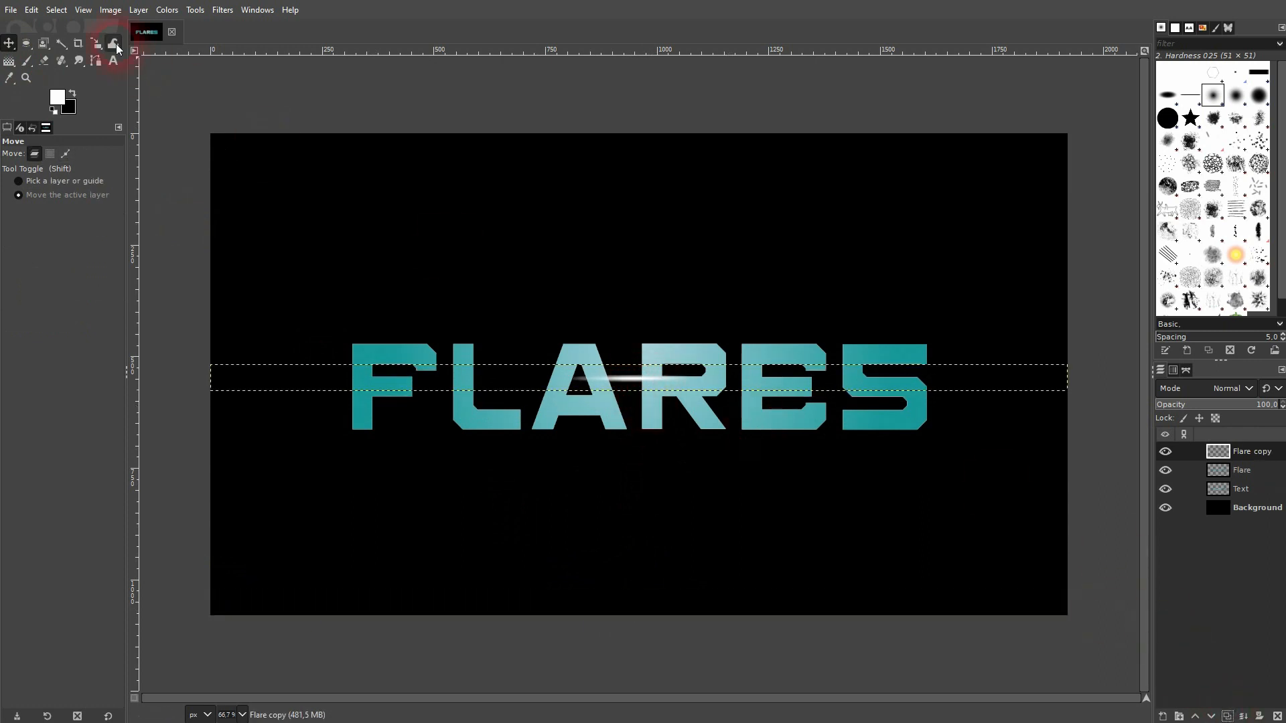
click(149, 62)
click(643, 379)
click(1076, 99)
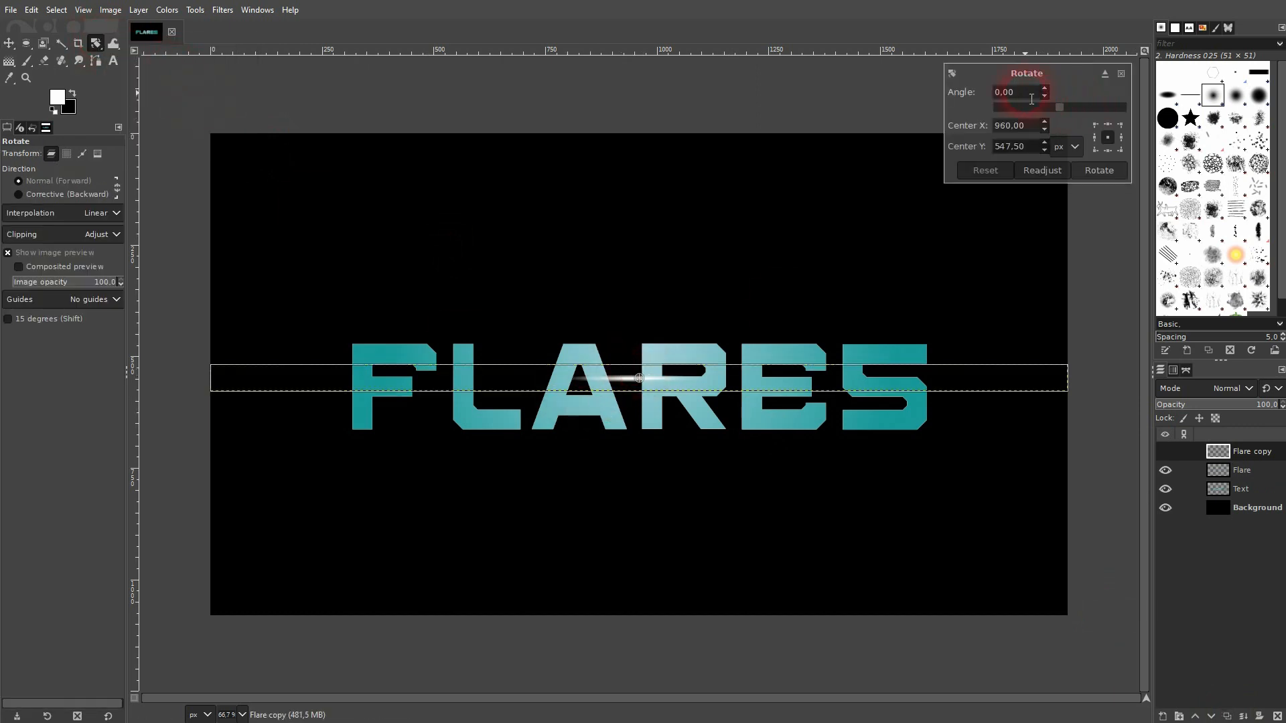
text(90)
click(1099, 170)
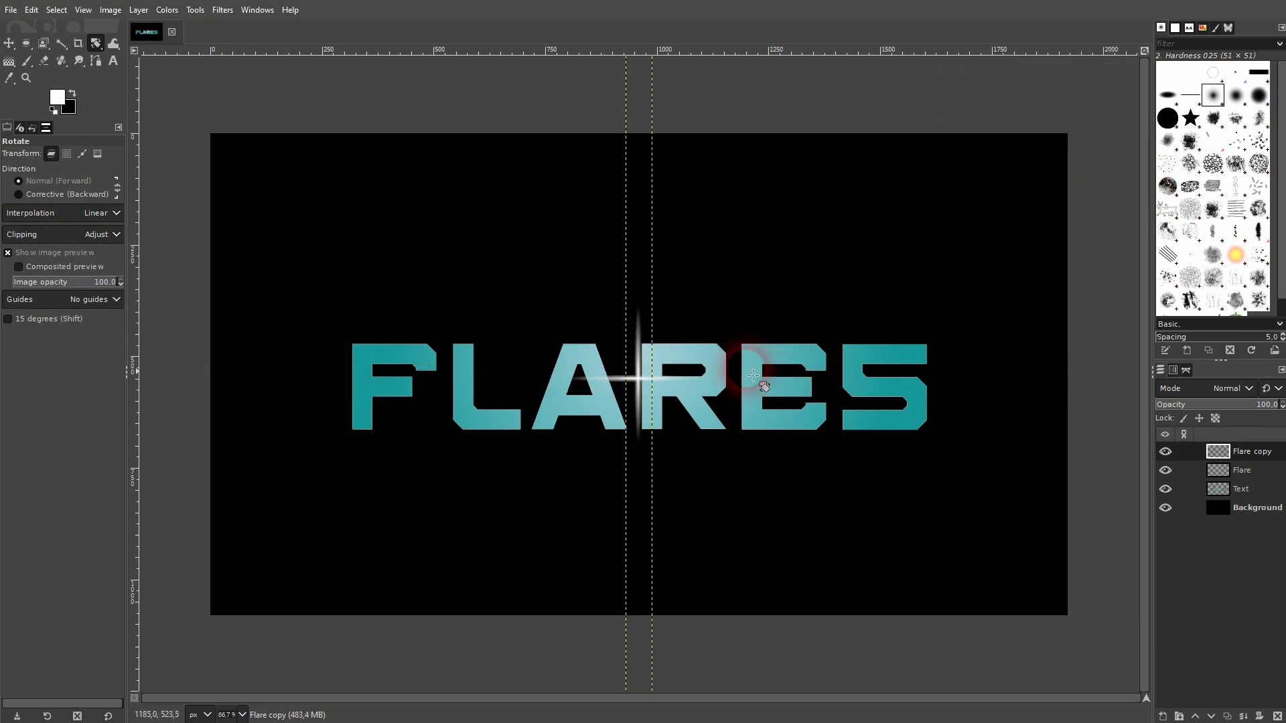
click(10, 44)
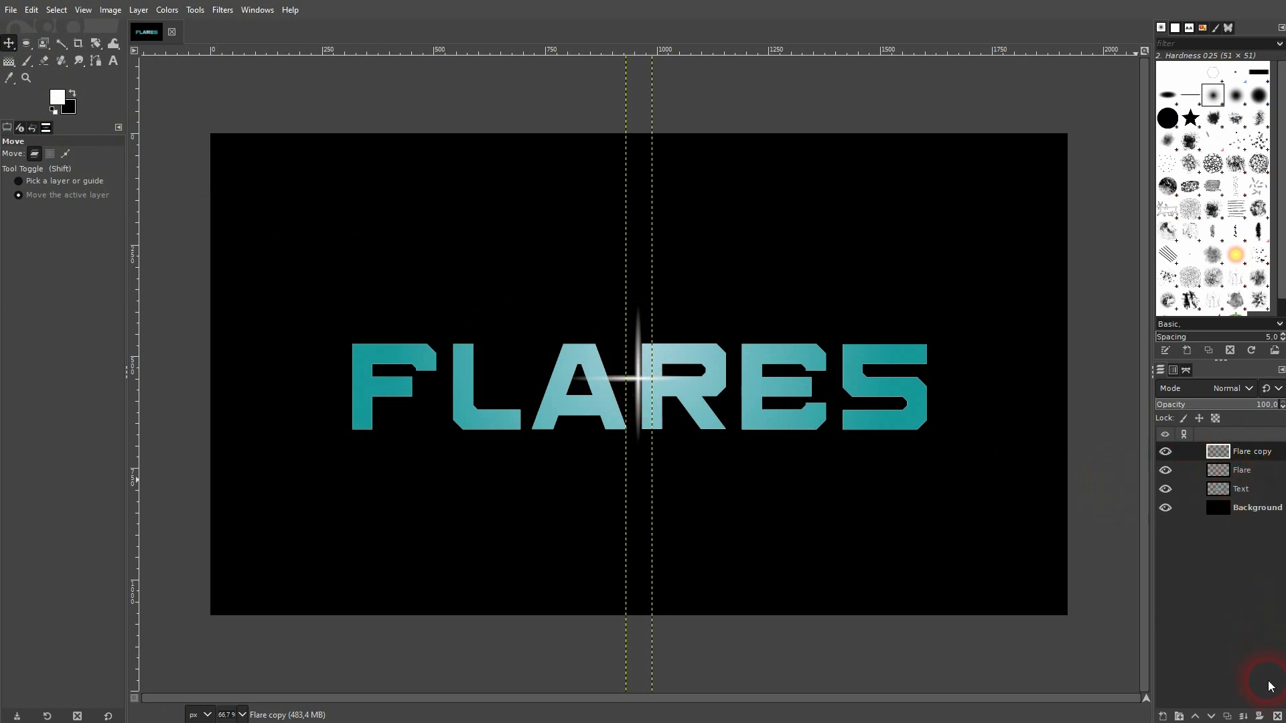
- Merge the rotated Flare copy down into the Flare layer and move the combined cross above the lettering, over the A–R gap
click(1244, 716)
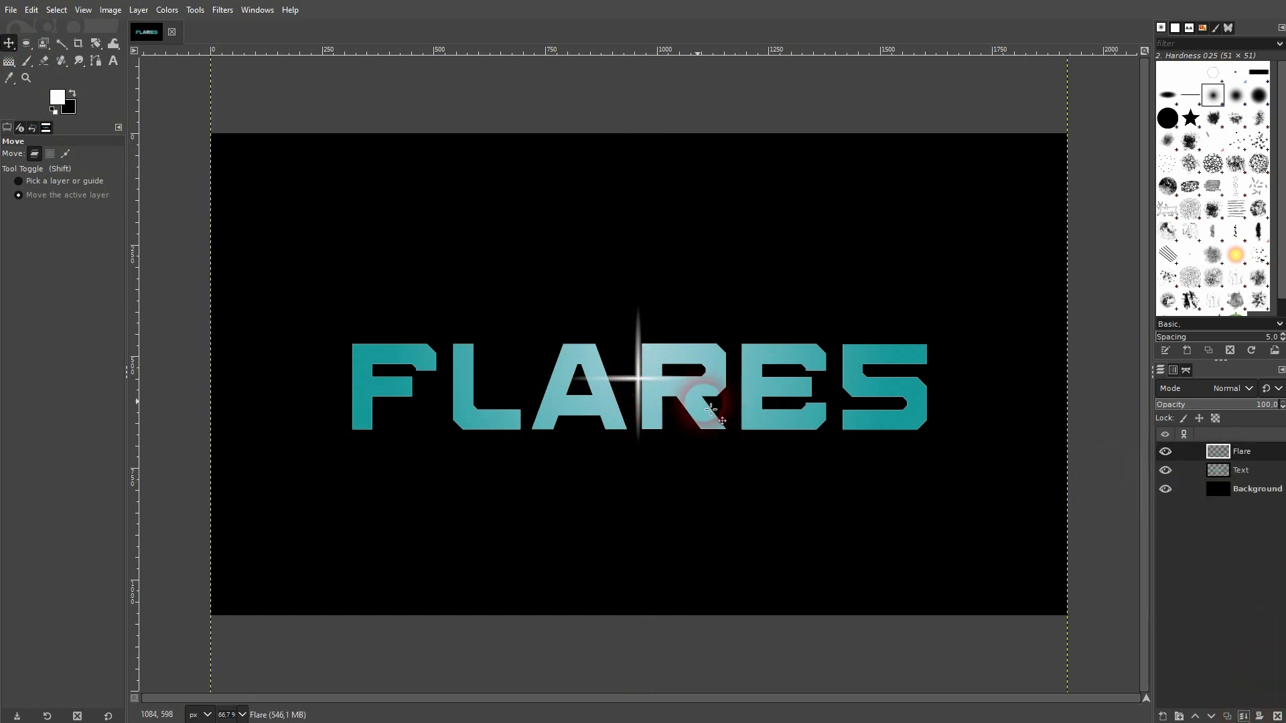
drag(639, 382, 622, 311)
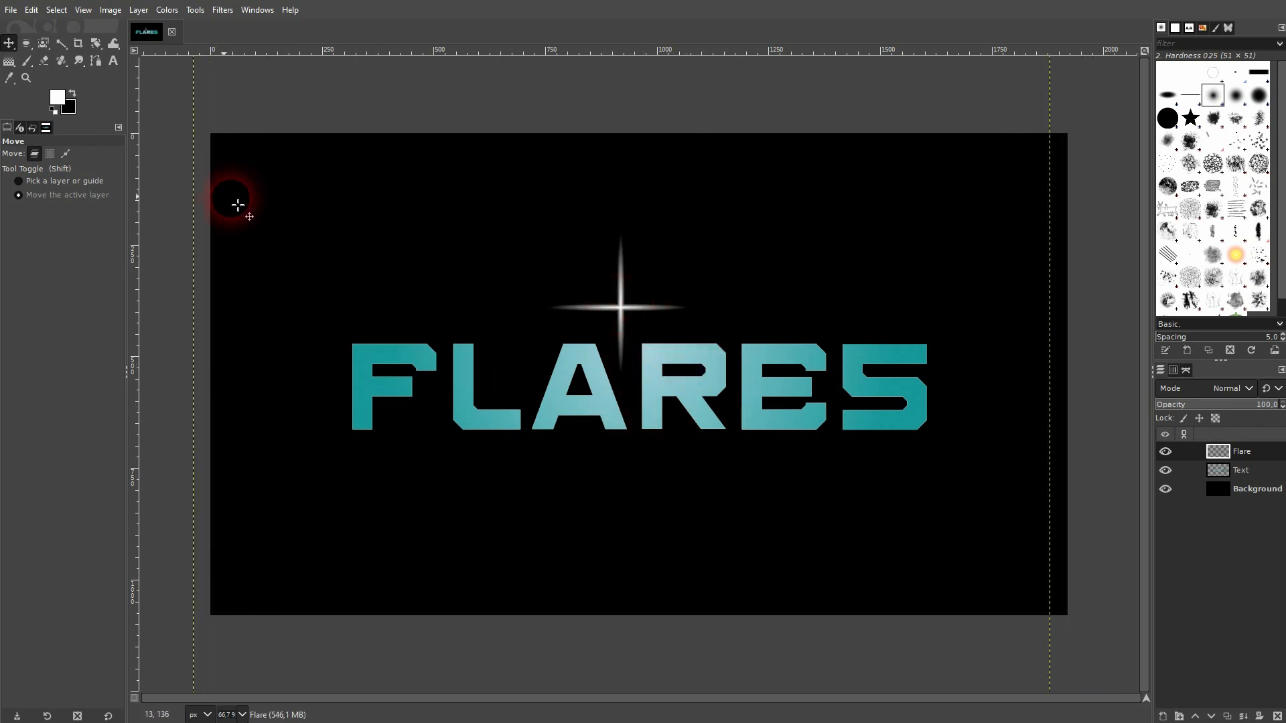
- Try to paint a soft white glow on the center of the cross flare with the Paintbrush at size 98
click(26, 61)
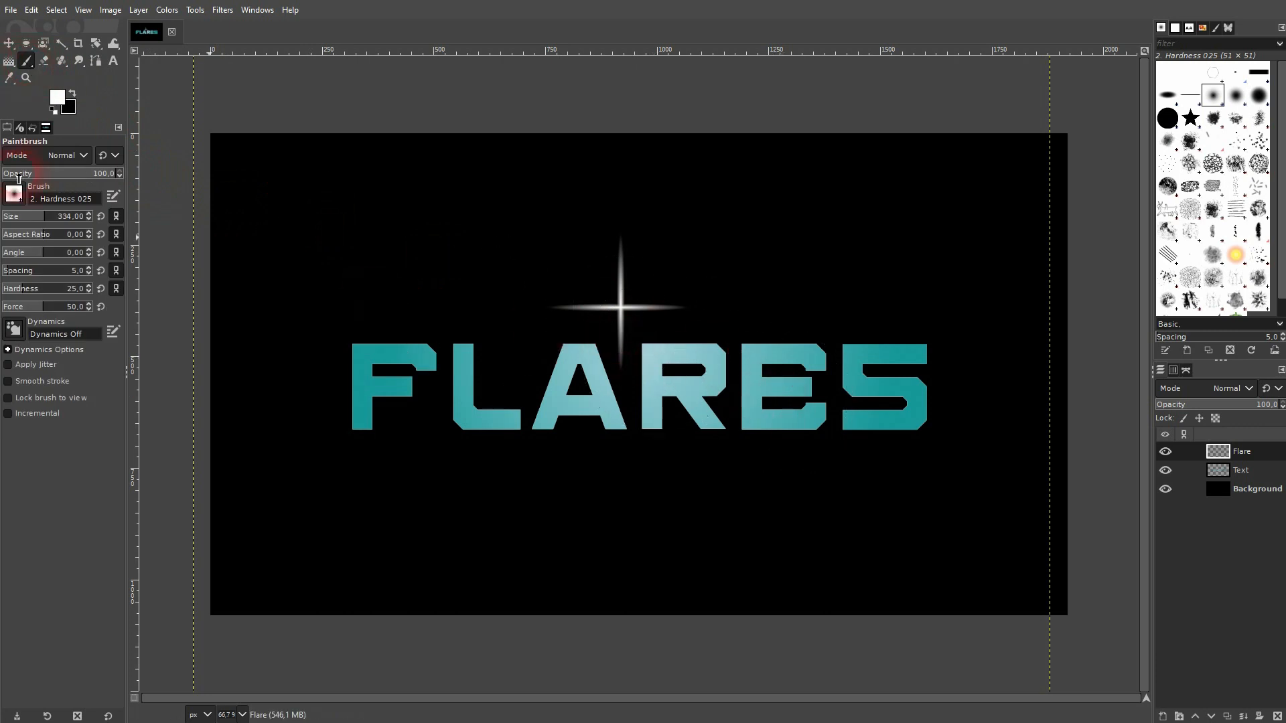
click(32, 218)
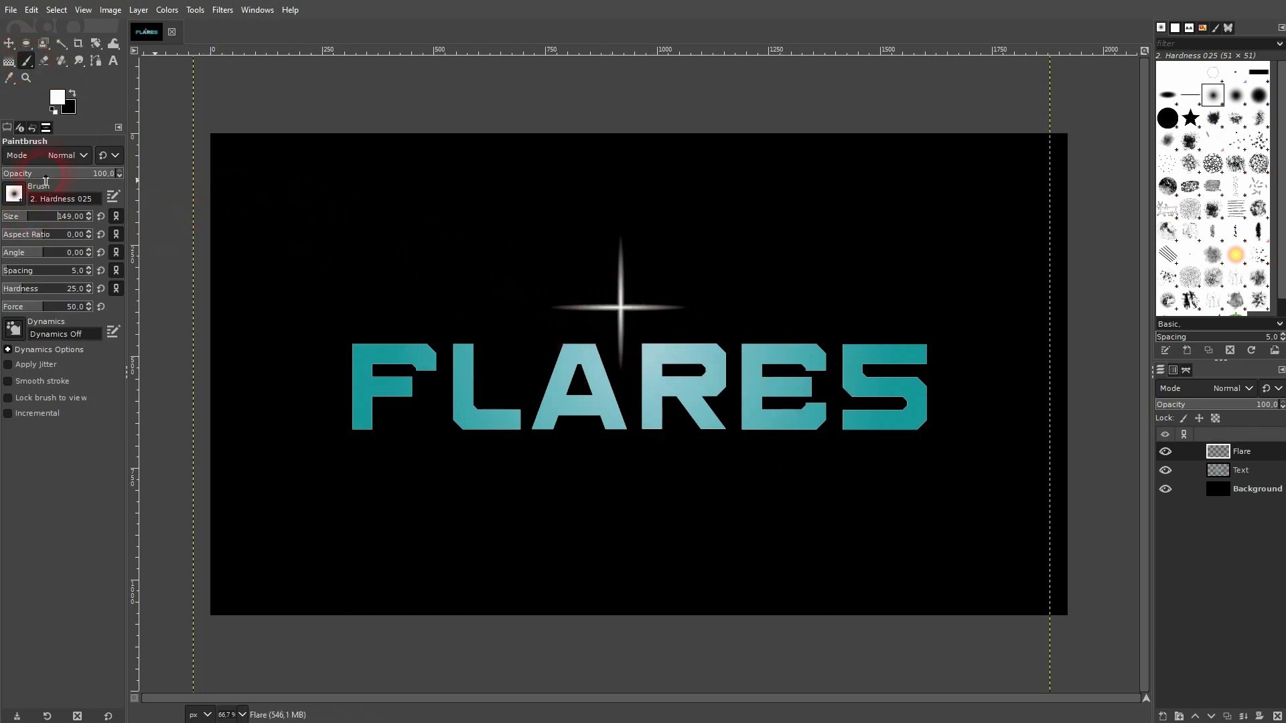
click(25, 220)
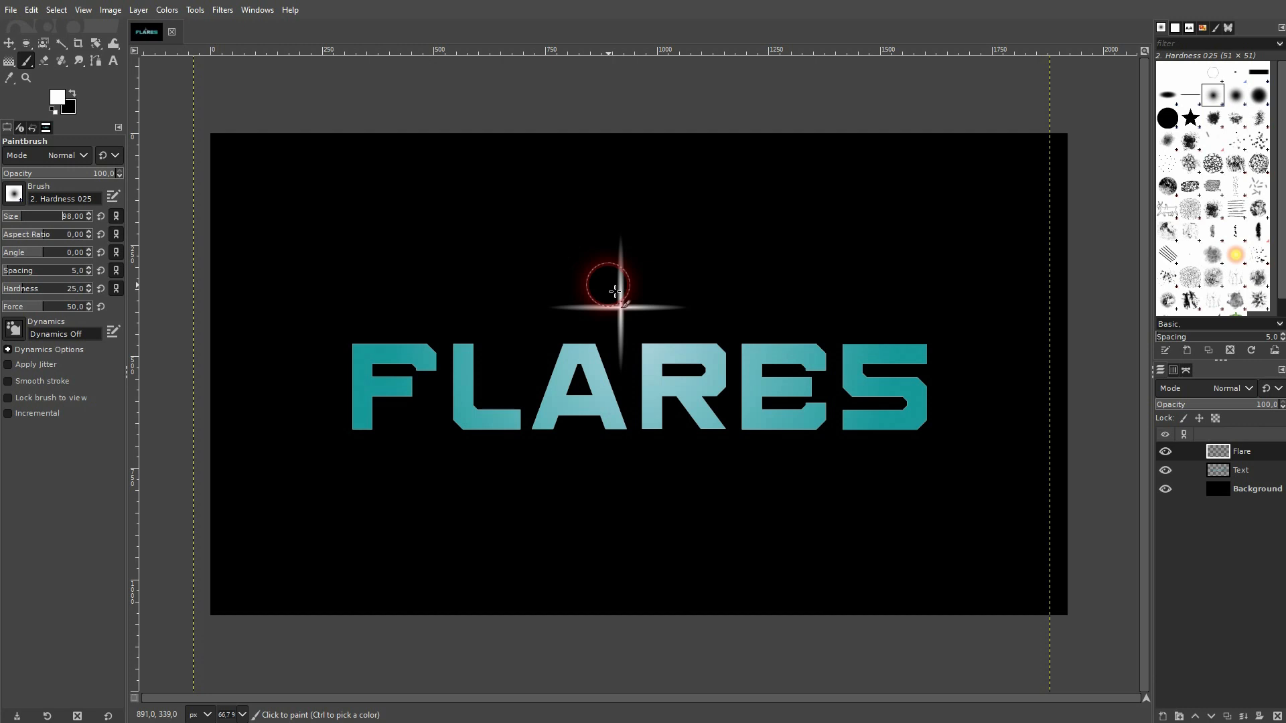
scroll(622, 310, up, 4)
scroll(625, 315, up, 3)
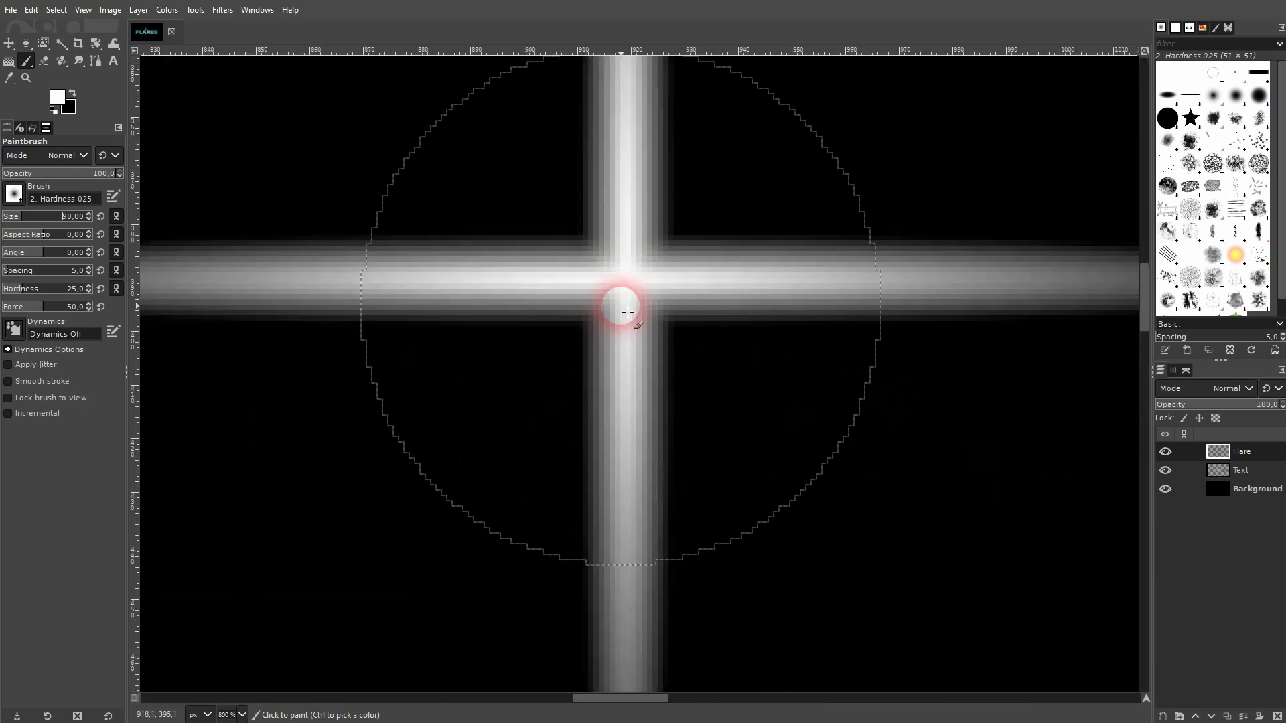
scroll(630, 287, down, 7)
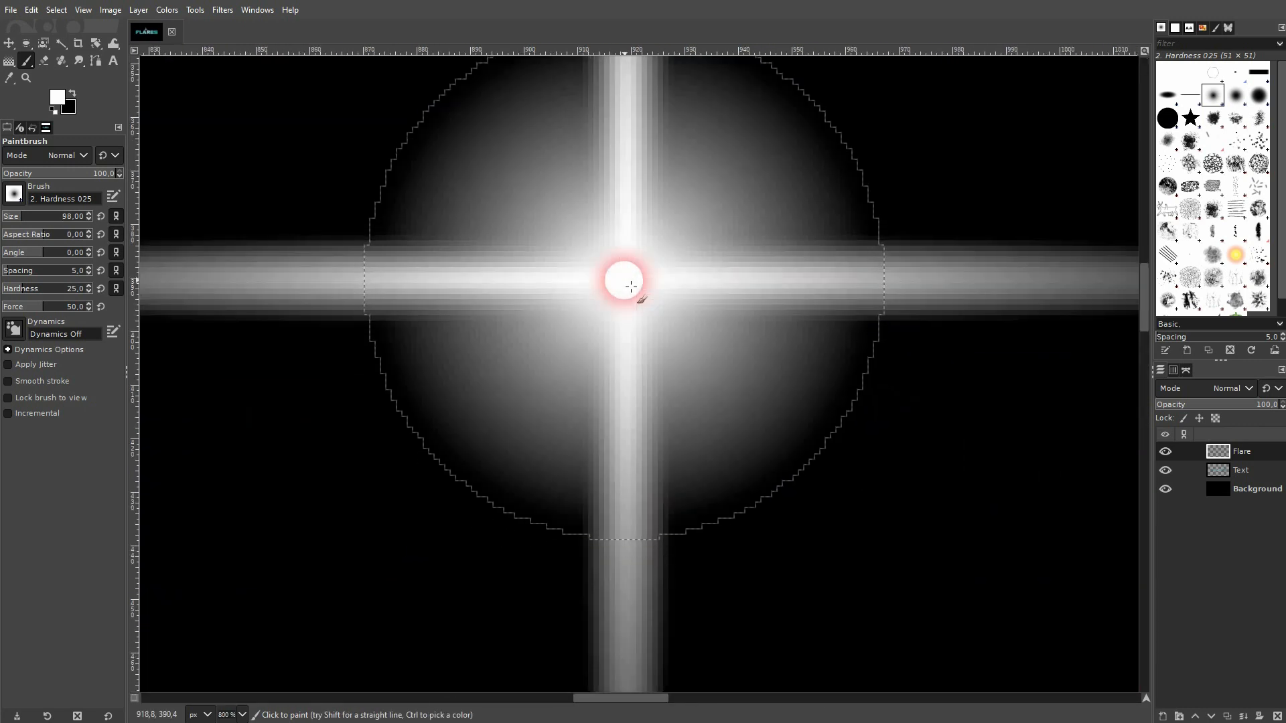
scroll(631, 287, up, 1)
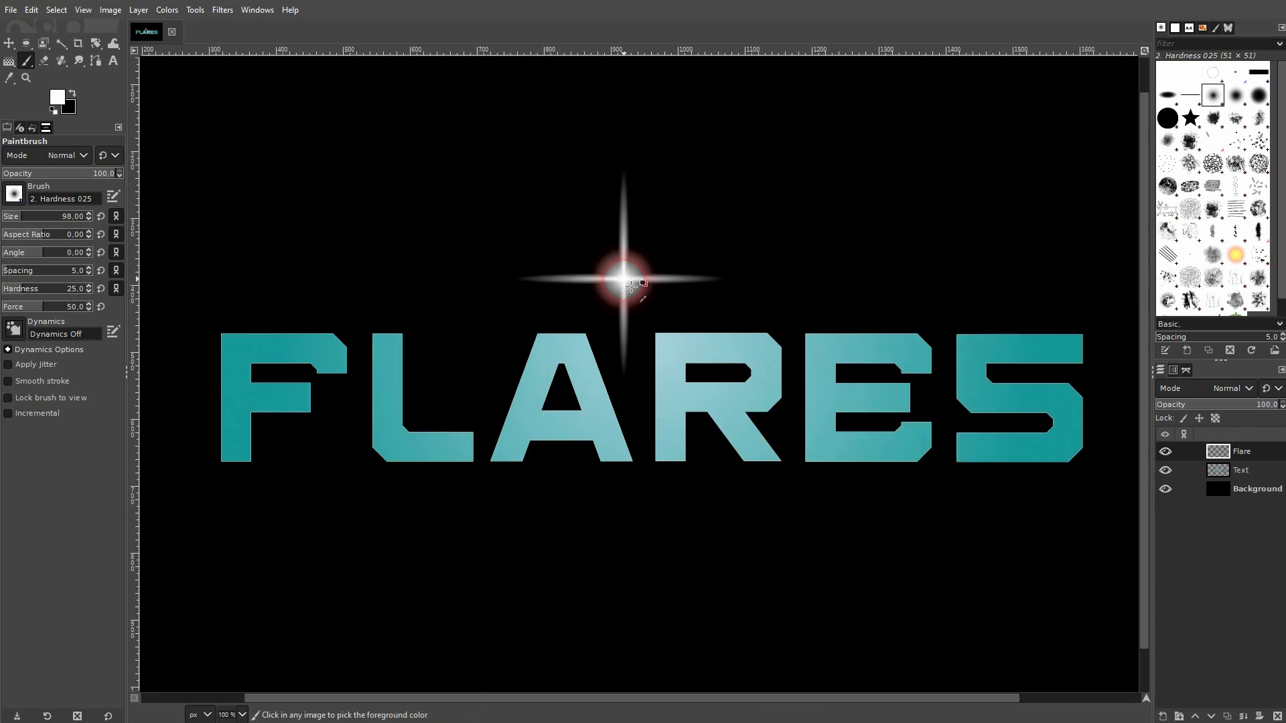
scroll(622, 296, down, 1)
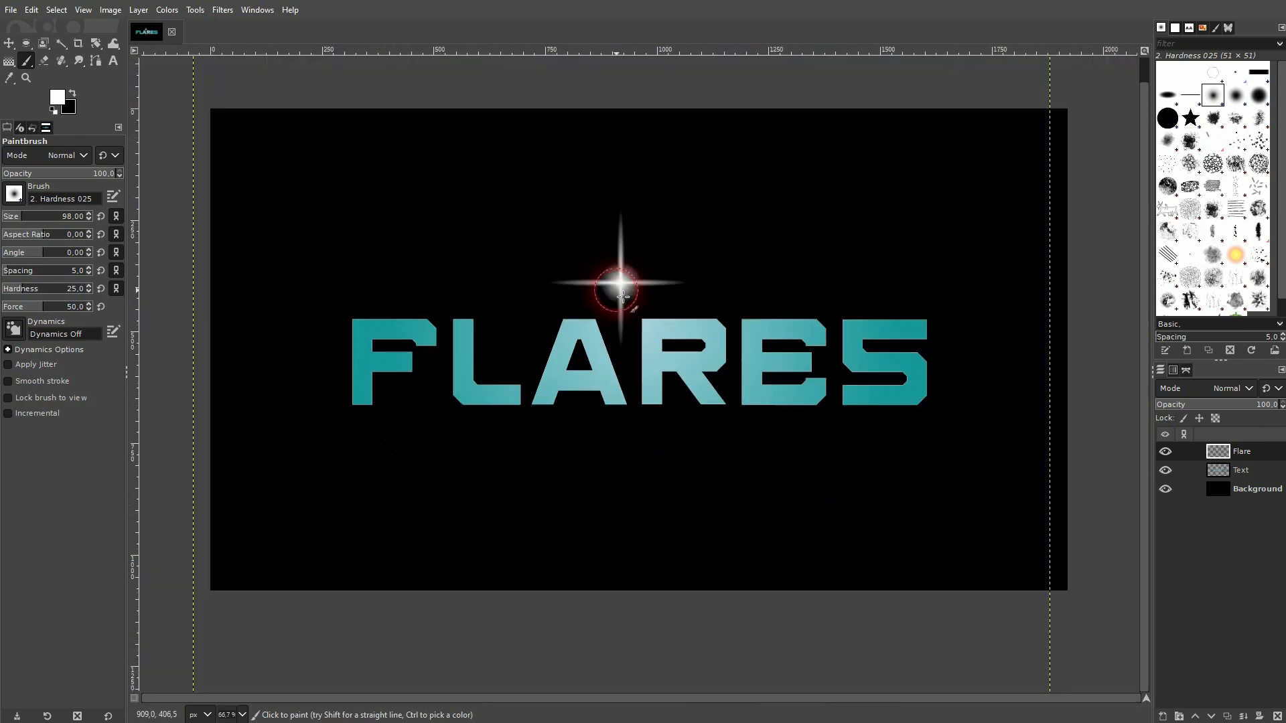
- Set the brush size to 120 and paint a single soft white glow on the center of the cross flare
click(28, 217)
scroll(623, 285, up, 6)
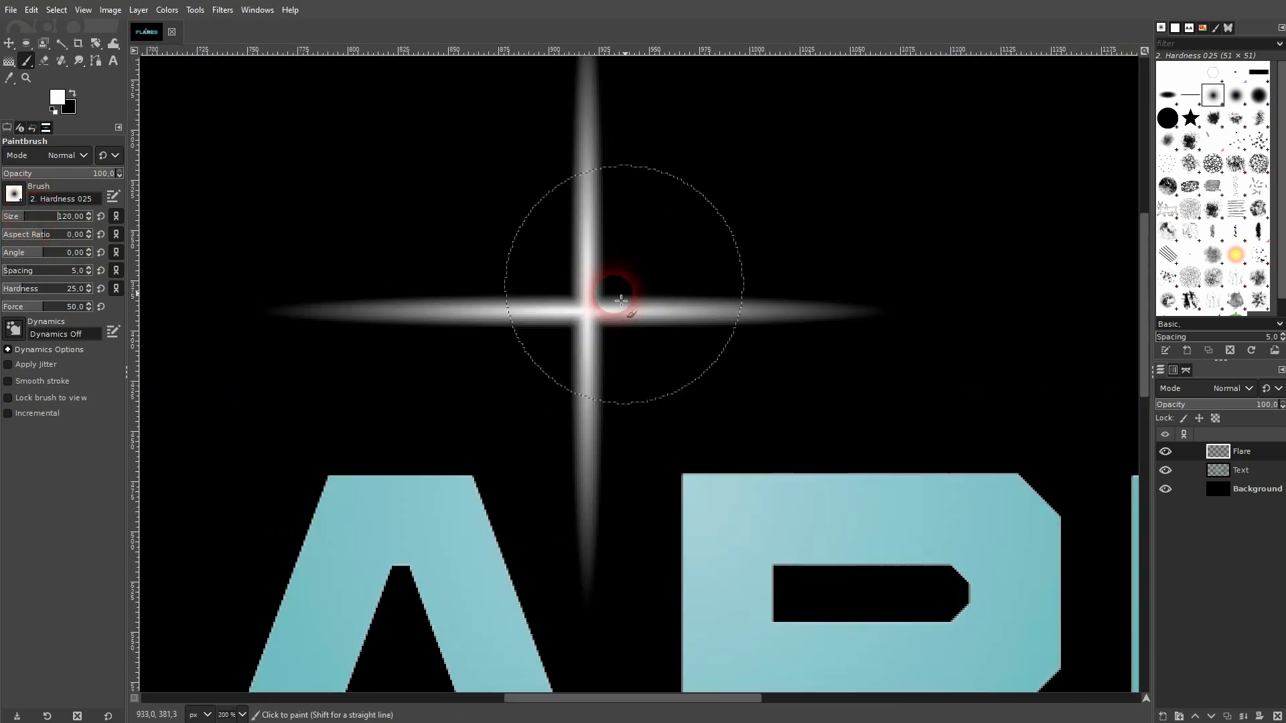
click(569, 320)
scroll(573, 323, down, 6)
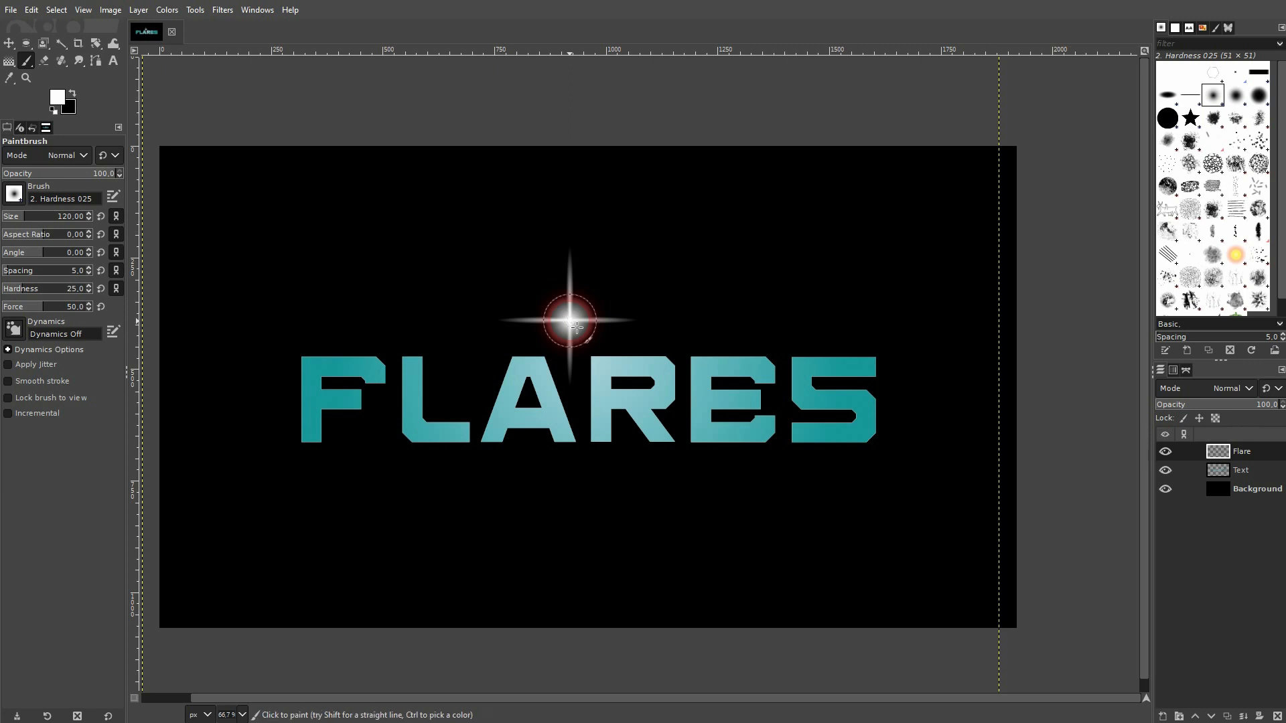
scroll(576, 327, down, 1)
scroll(575, 327, left, 4)
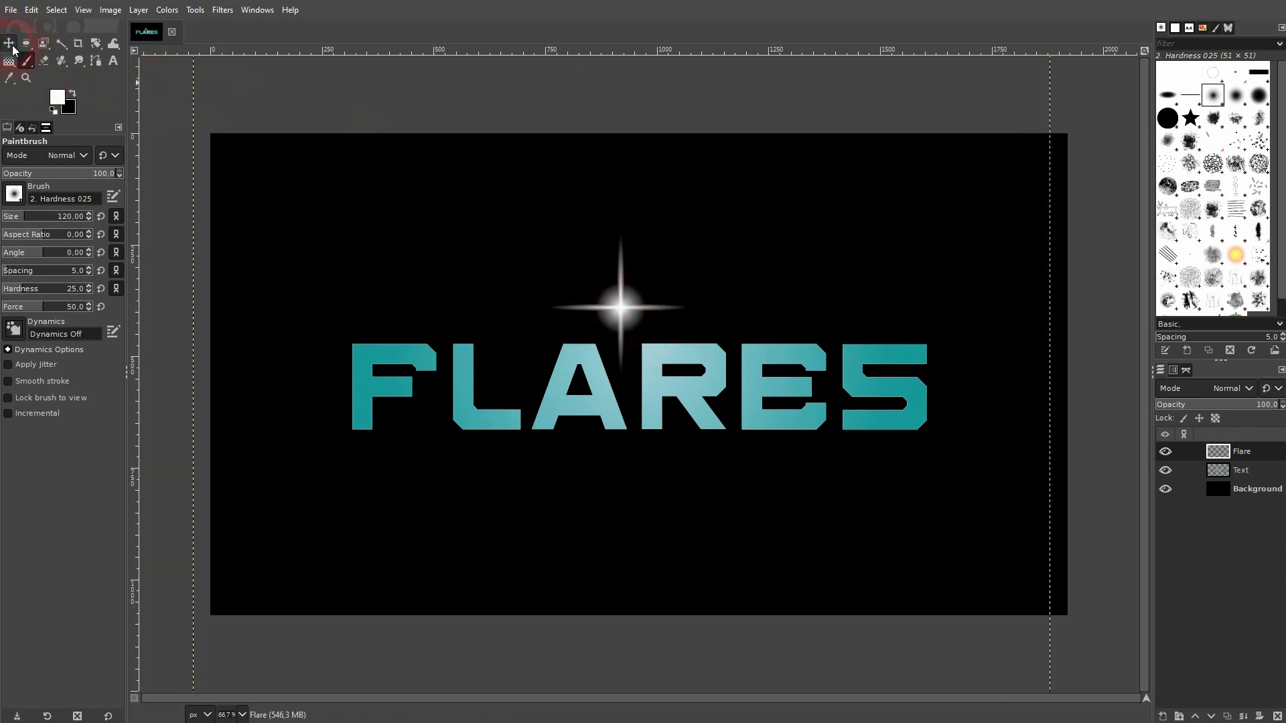
- Move the Flare layer so that the cross flare sits on the upper-left corner of the letter F
click(9, 43)
click(1166, 452)
click(1165, 452)
click(1216, 455)
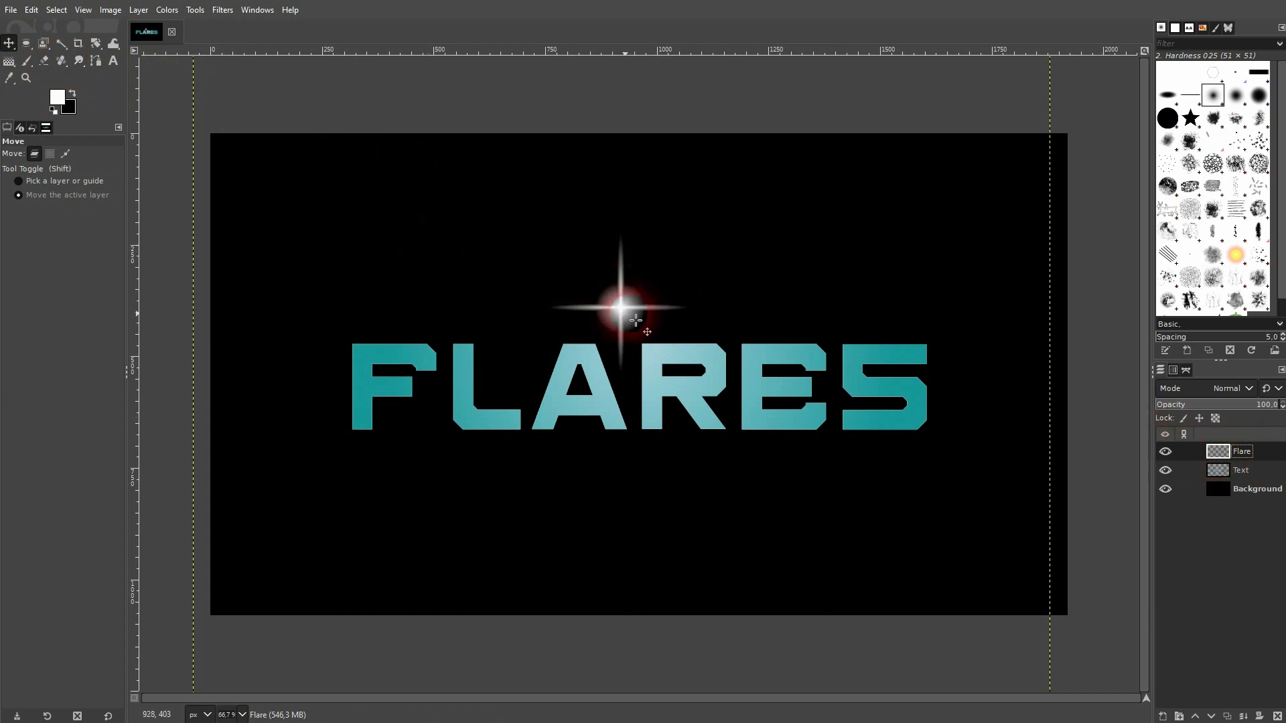
drag(629, 315, 362, 353)
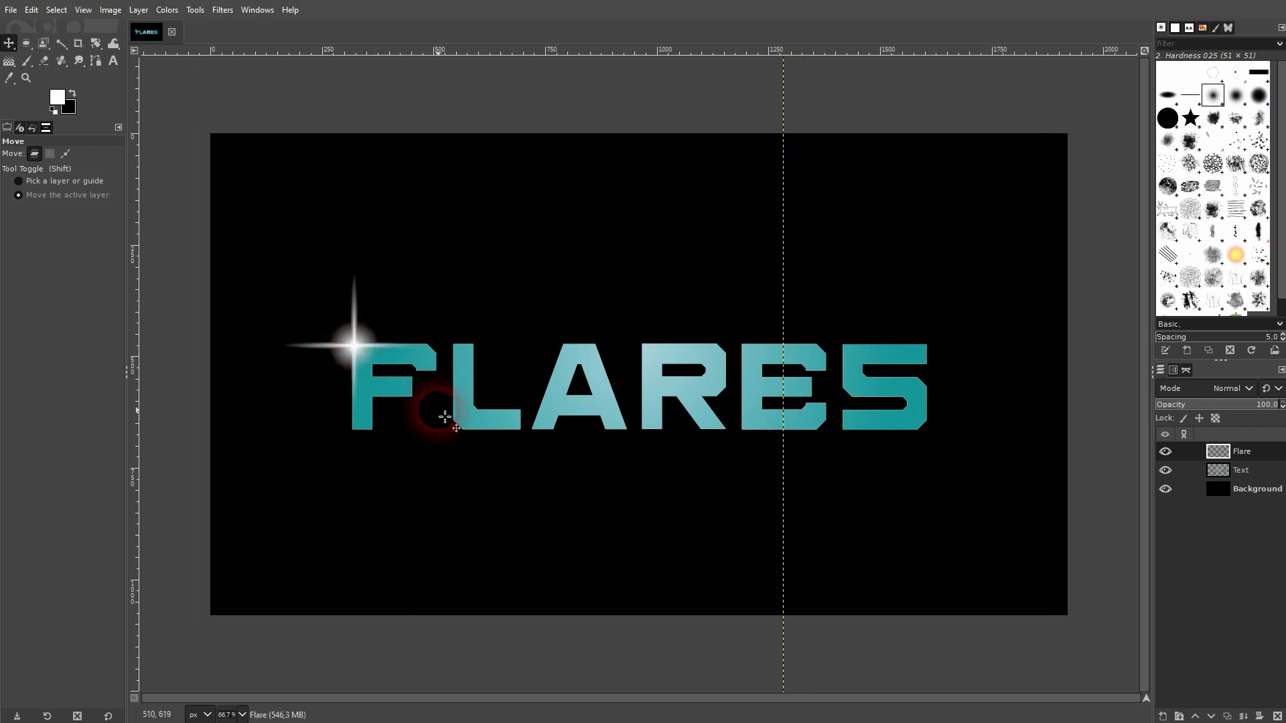
- Duplicate the flare twice, placing one copy on the lower-left corner of the R and the other on the upper-left part of the S
click(1231, 716)
drag(401, 362, 650, 436)
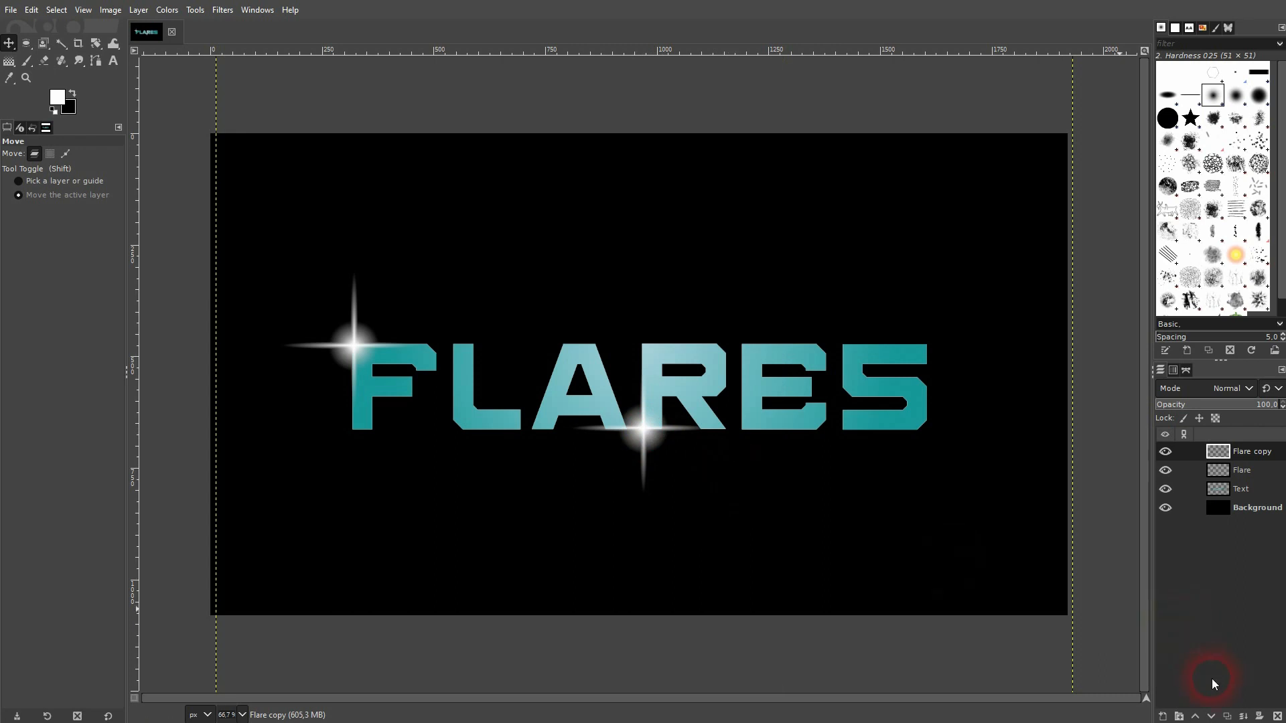
click(1224, 716)
drag(660, 437, 877, 375)
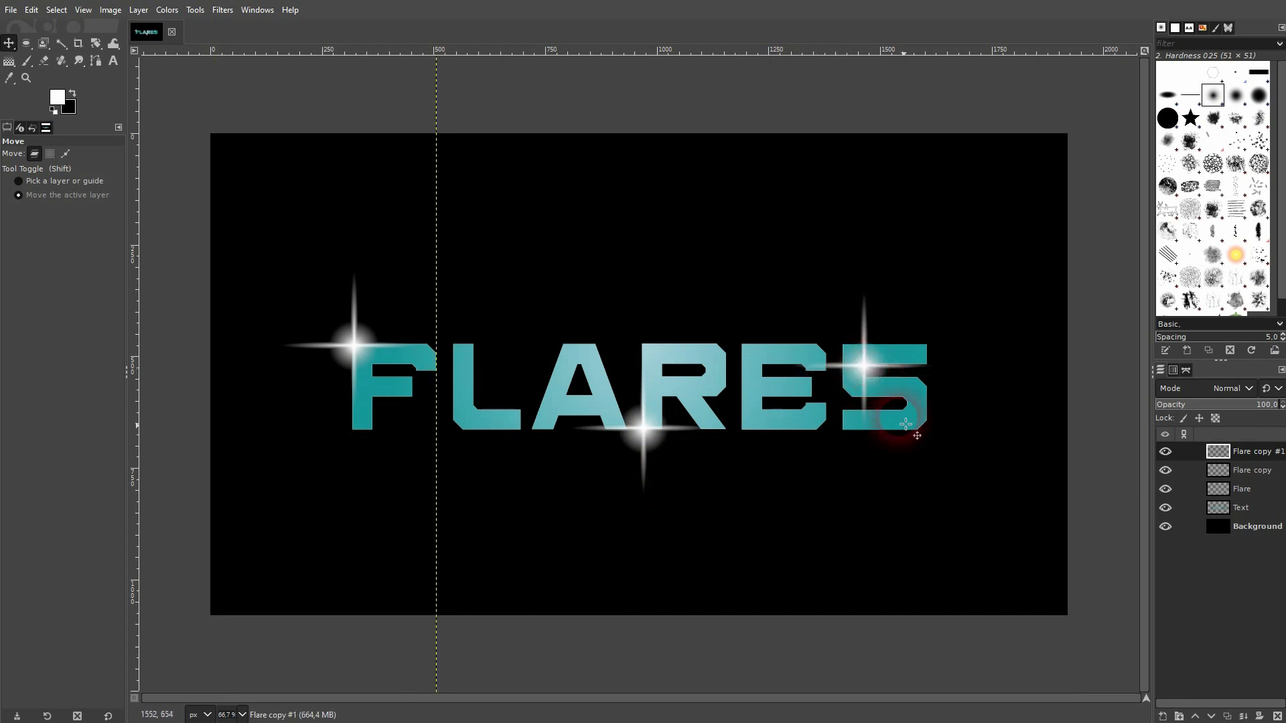
- Select the Background layer
click(1263, 531)
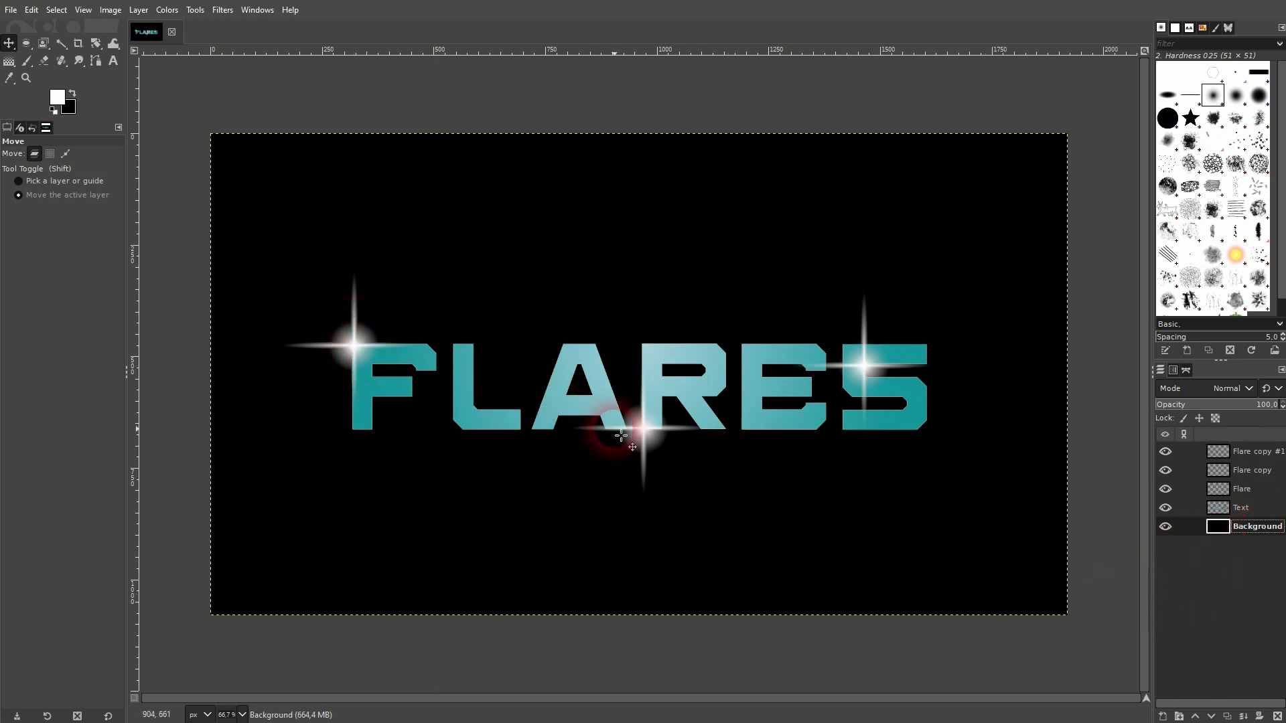